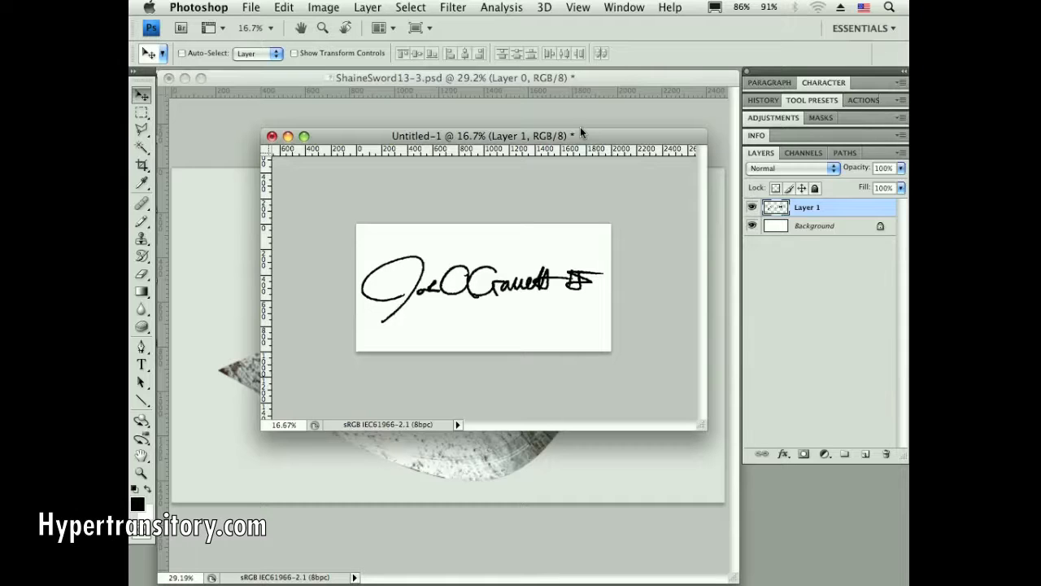
- Load the outline of the signature on Layer 1 of Untitled-1 as a selection
click(751, 208)
click(752, 208)
drag(667, 137, 683, 146)
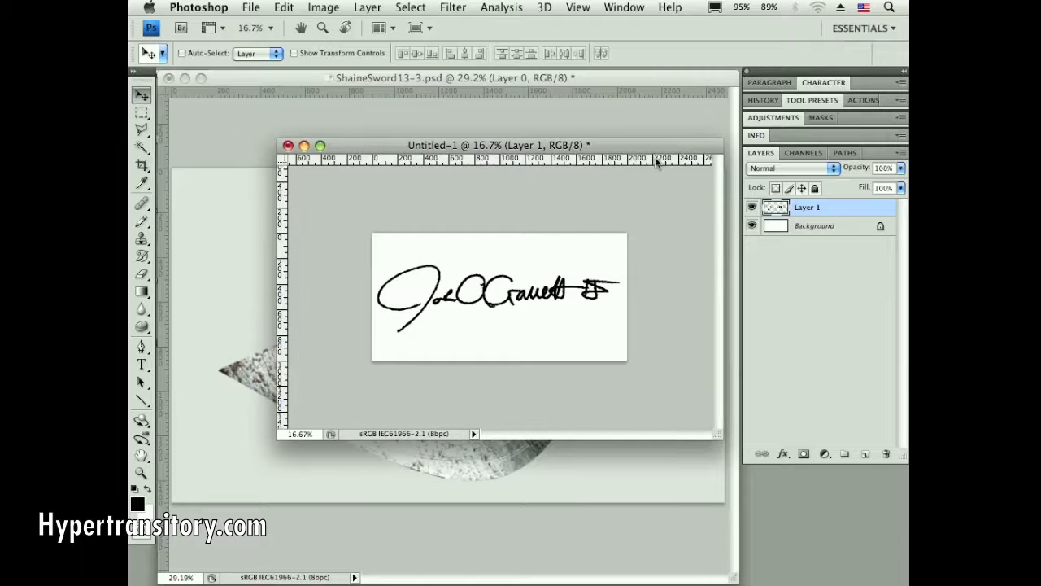
super+click(778, 209)
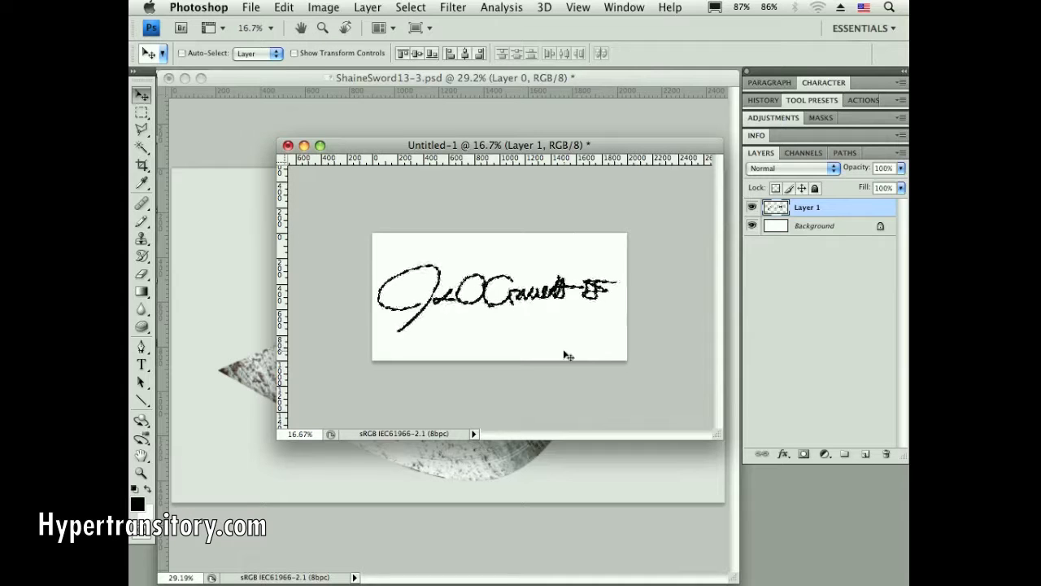
- Define a brush preset from the selected signature and name it "JG Sig 2"
click(284, 8)
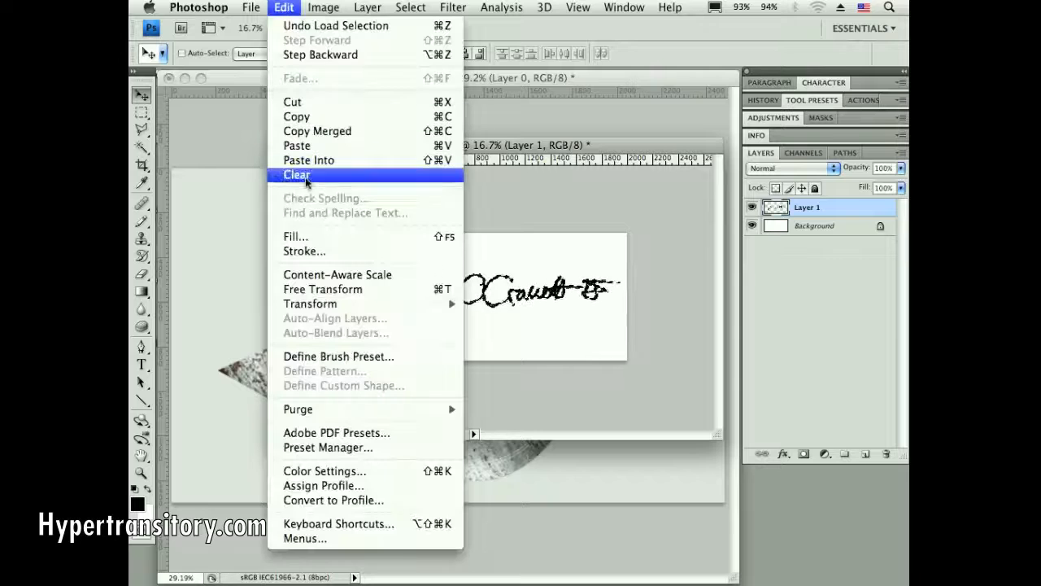
click(343, 357)
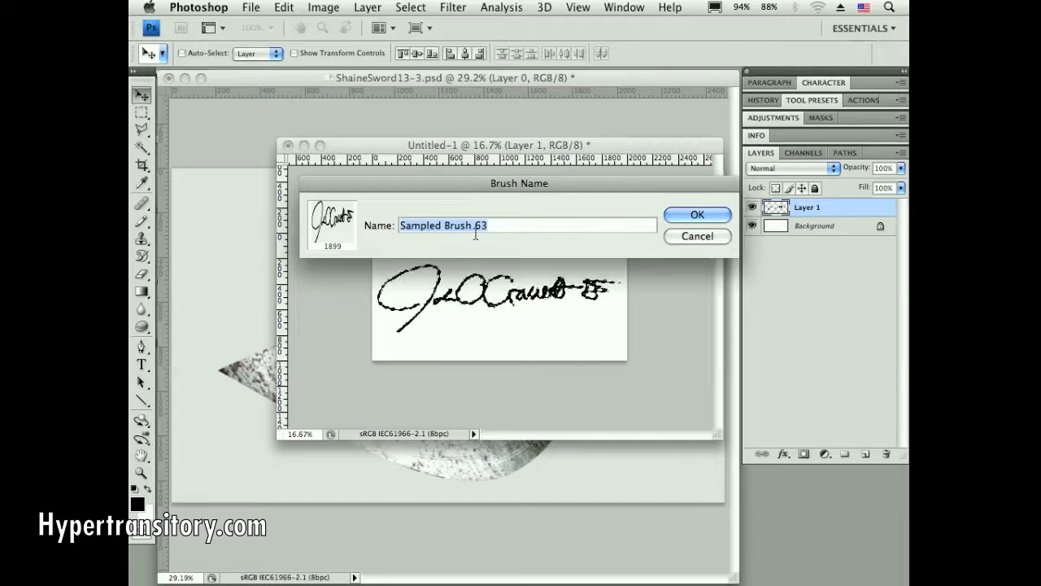
text(JG Sig)
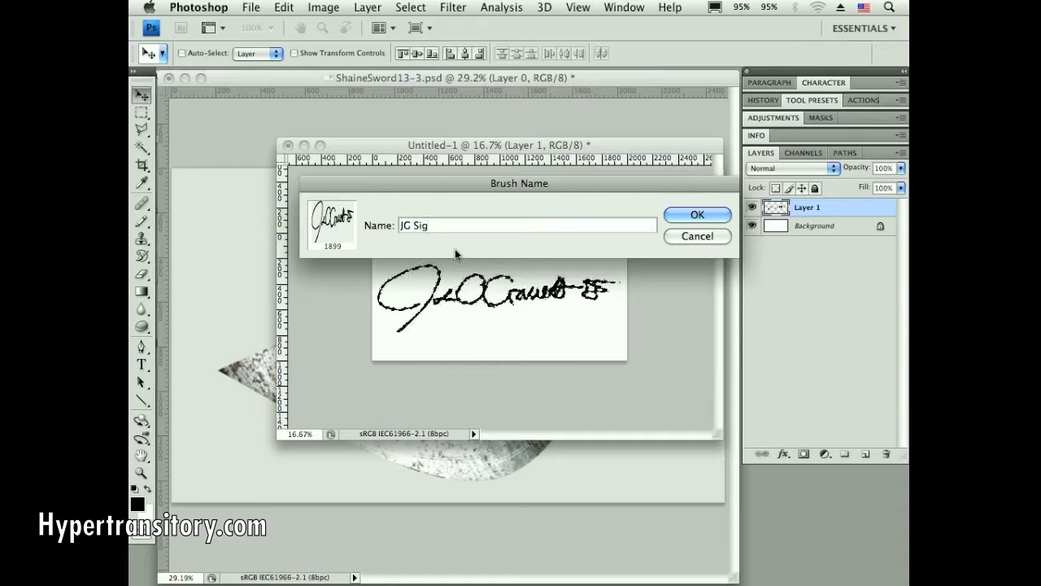
text( 2)
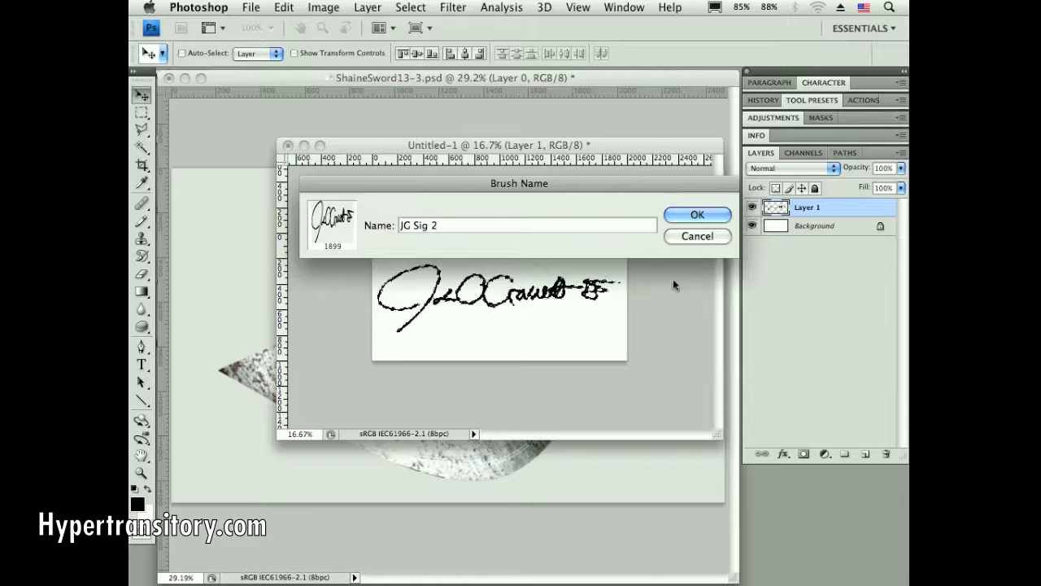
click(700, 215)
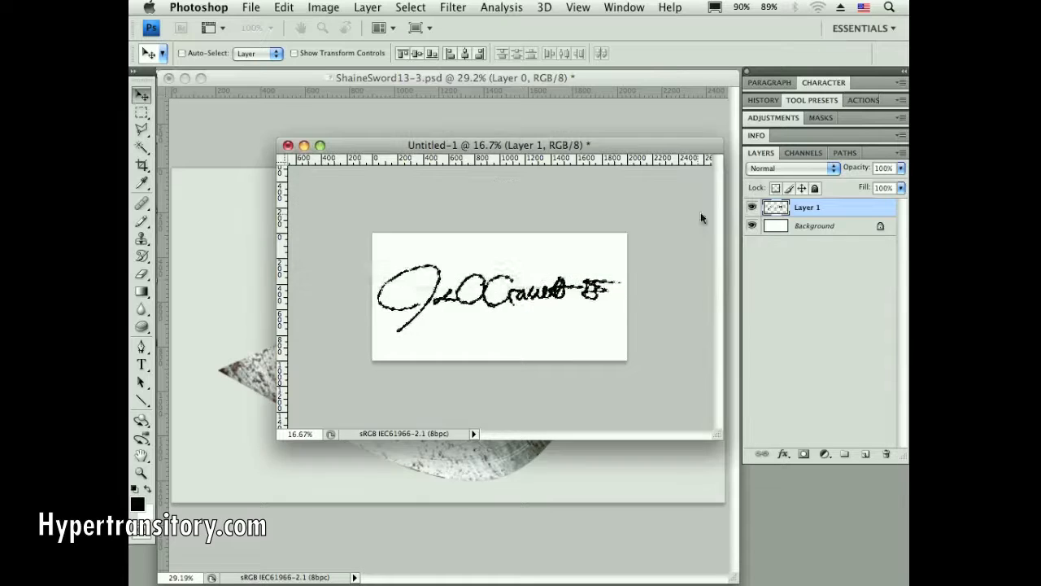
- Switch to the ShaineSword13-3.psd document and choose the new 1899 px signature brush at the end of the brush list for the Pencil tool
click(501, 78)
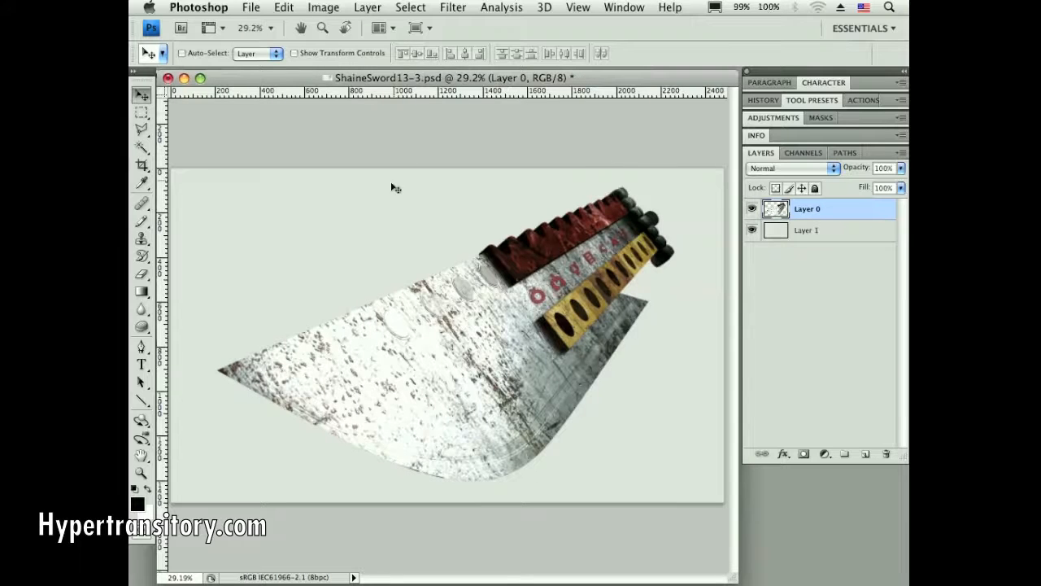
key(b)
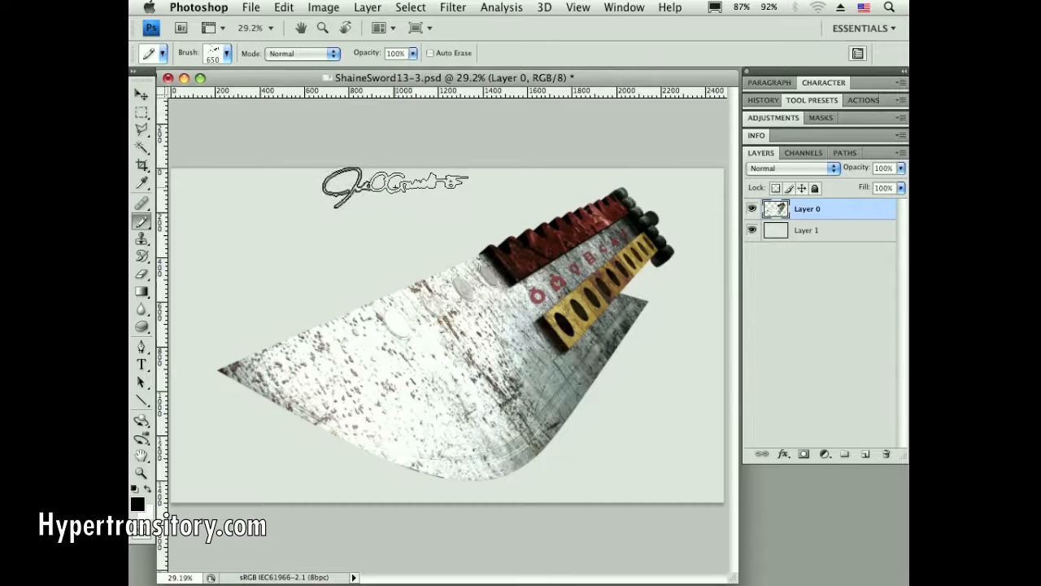
click(227, 53)
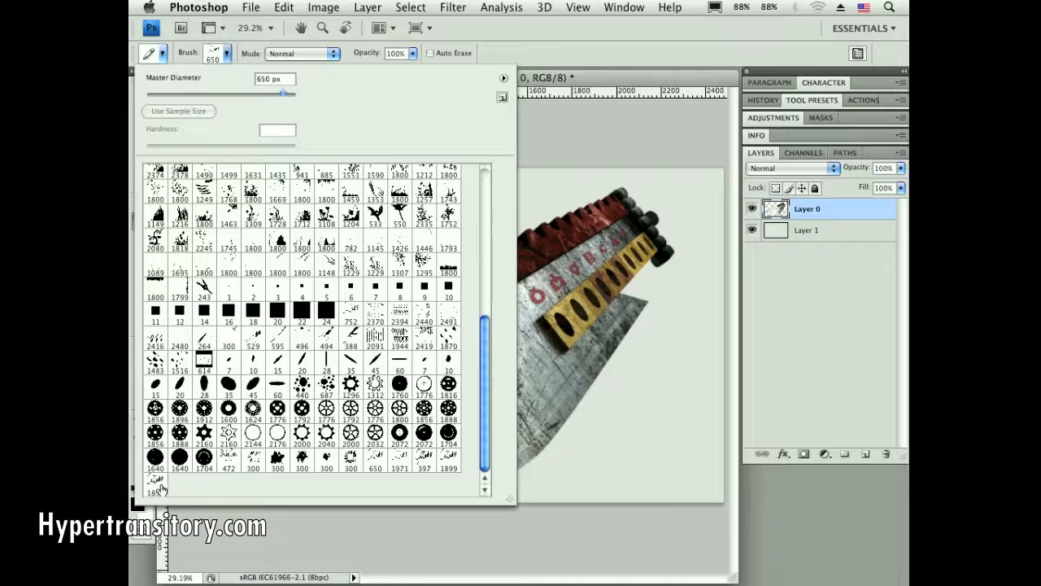
click(227, 53)
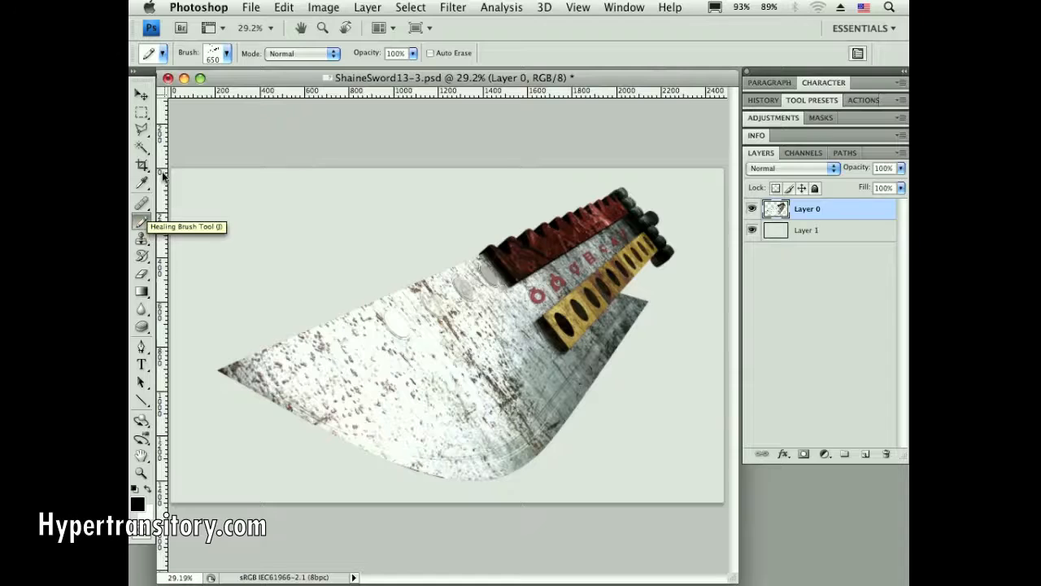
click(228, 55)
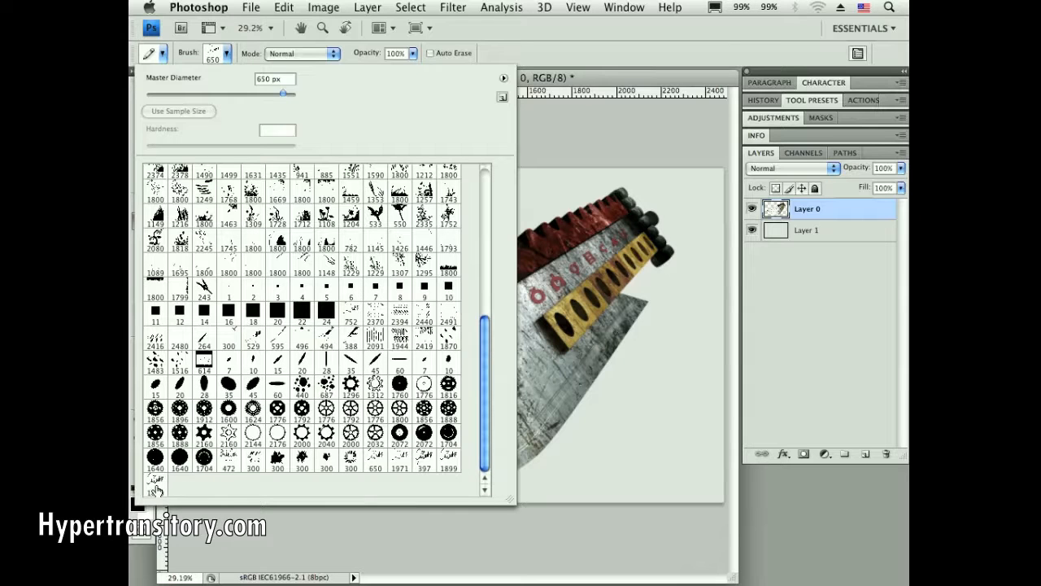
click(154, 487)
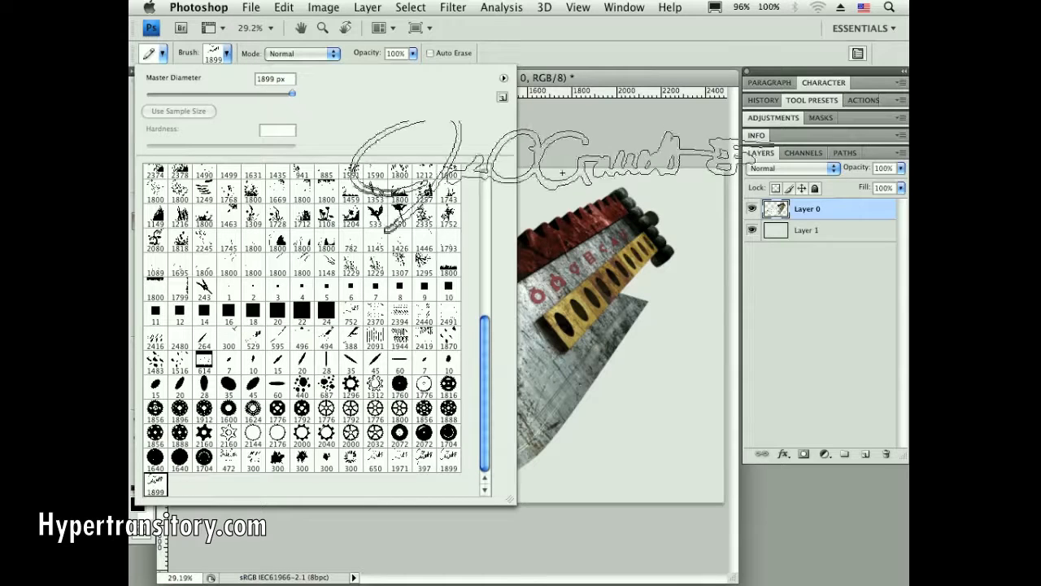
click(598, 78)
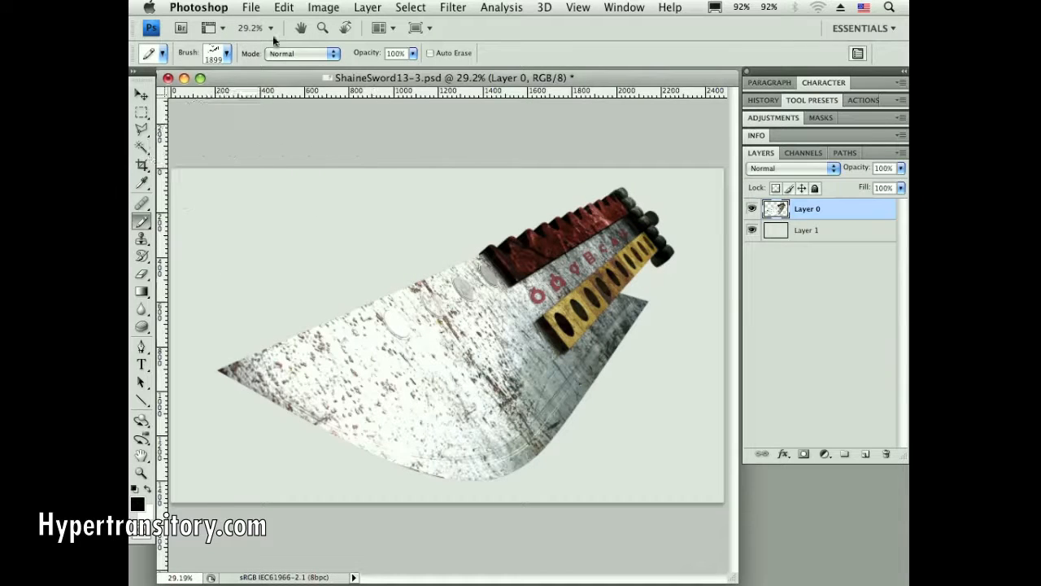
- Set the painting cursors to Standard, try the signature brush once on the sword image and undo the stamp
click(205, 7)
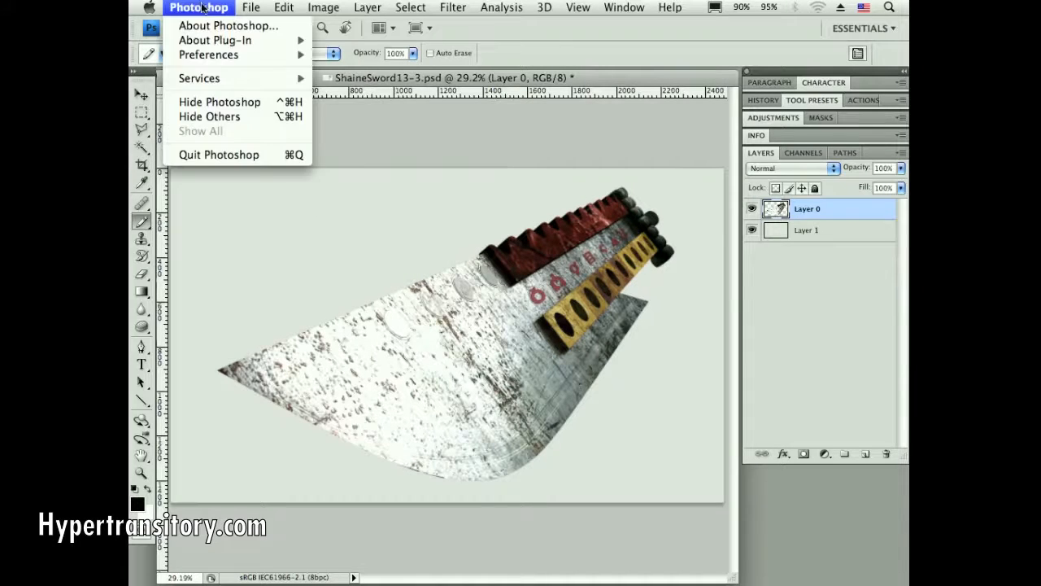
mouse_move(209, 56)
click(355, 122)
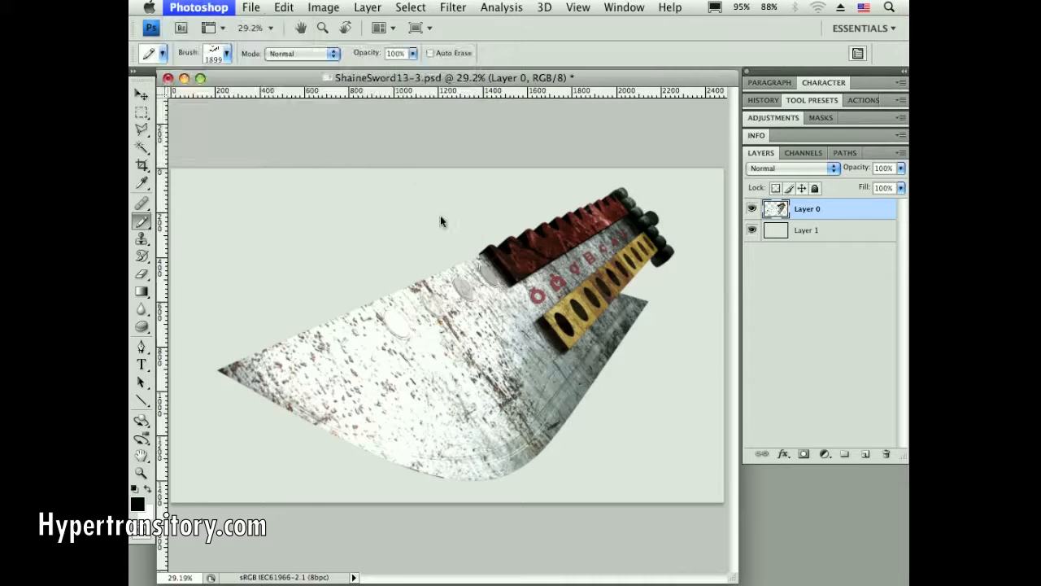
click(315, 165)
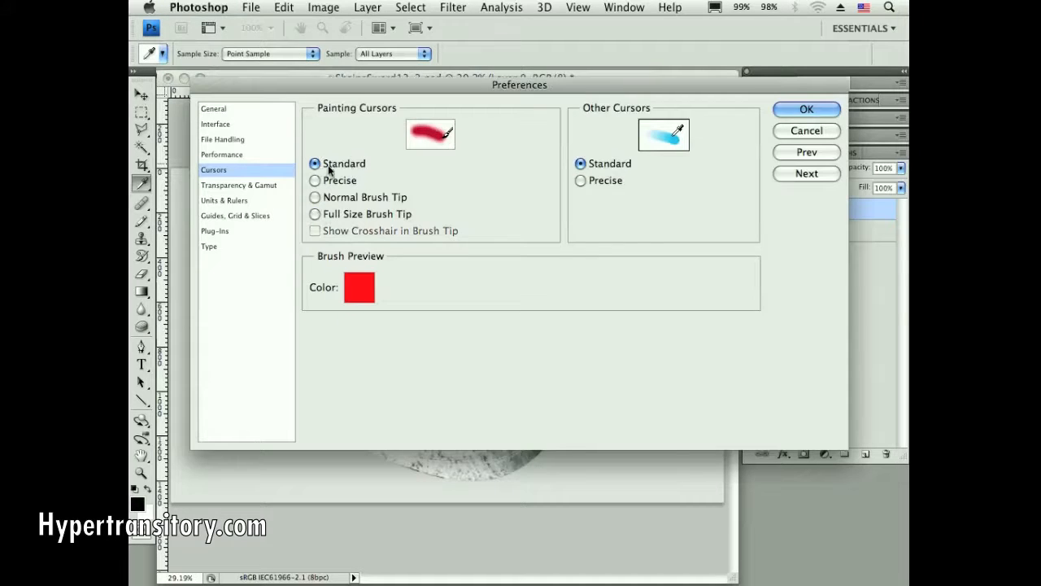
click(806, 110)
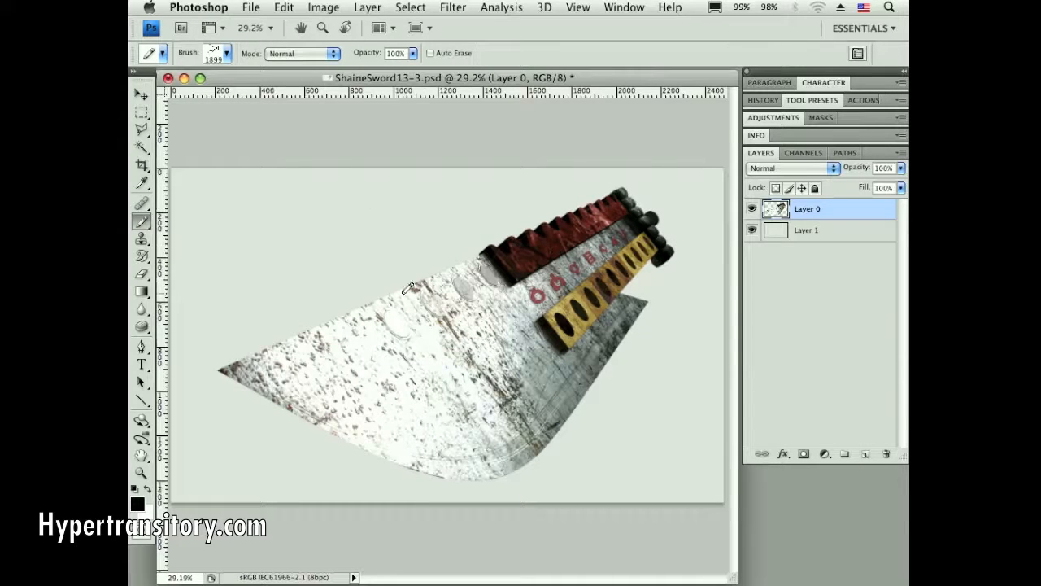
click(388, 251)
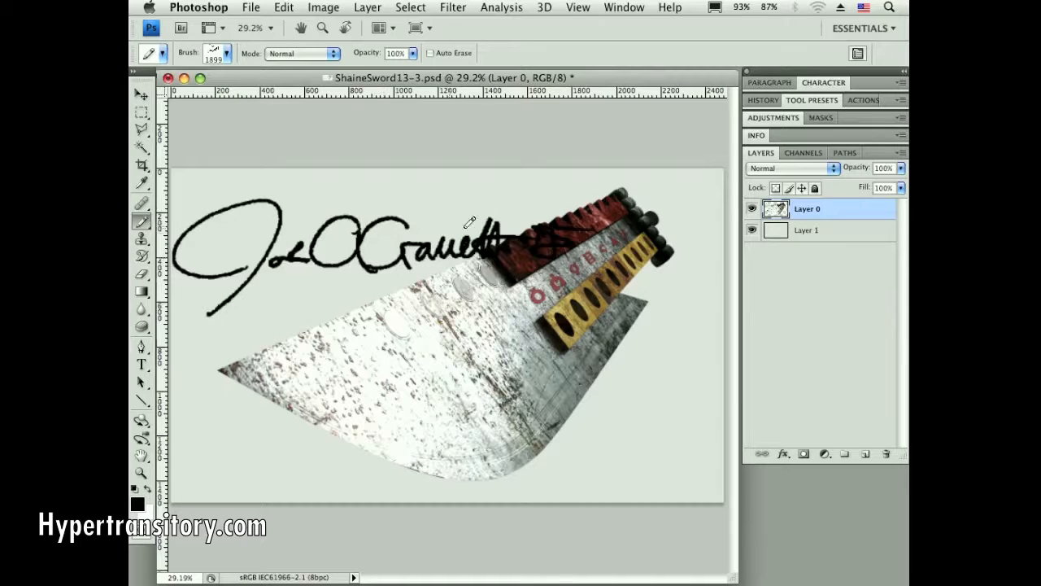
key(super+z)
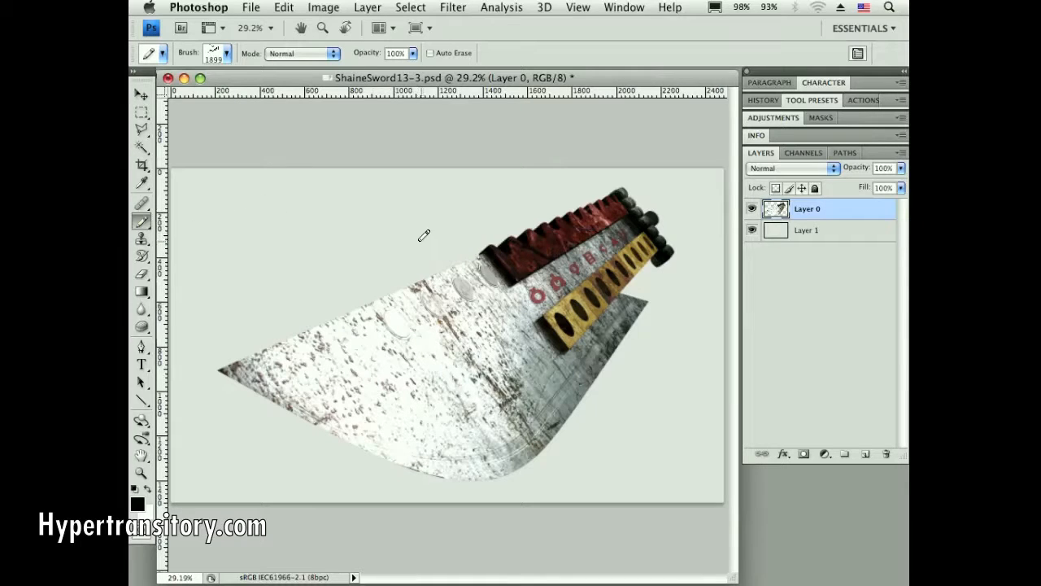
- Set the painting cursors to Full Size Brush Tip in the cursor preferences
click(198, 7)
mouse_move(229, 57)
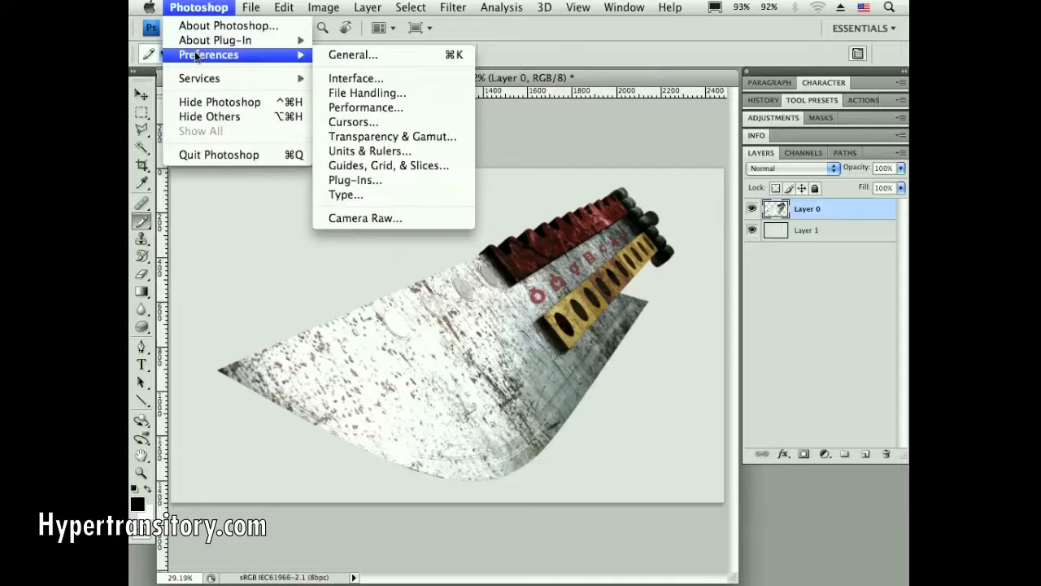
click(382, 122)
click(315, 213)
click(773, 109)
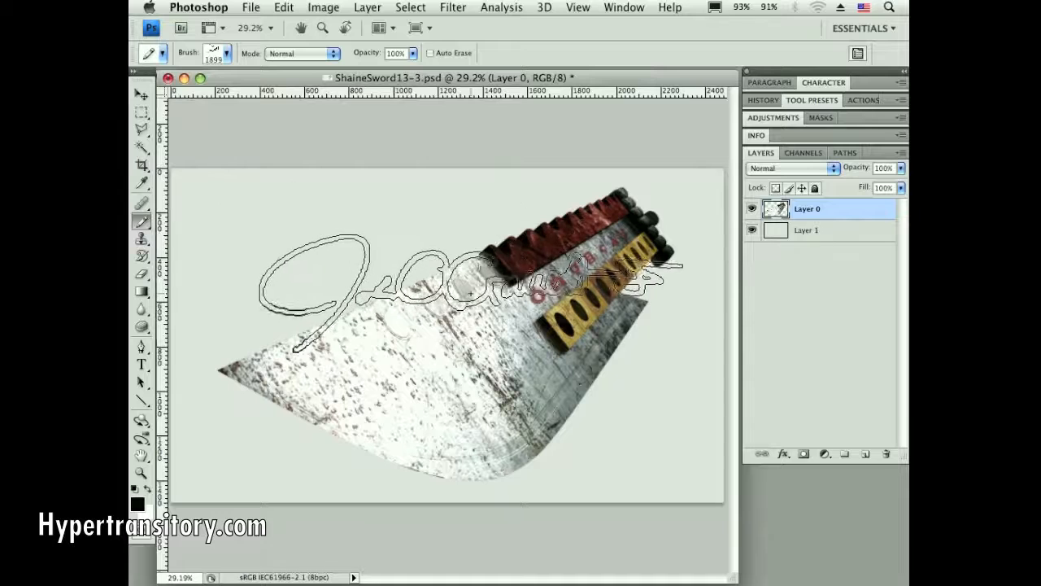
- Save the current signature pencil as a new tool preset named "Pencil Tool JG Sig 2 1", without including the color
click(813, 101)
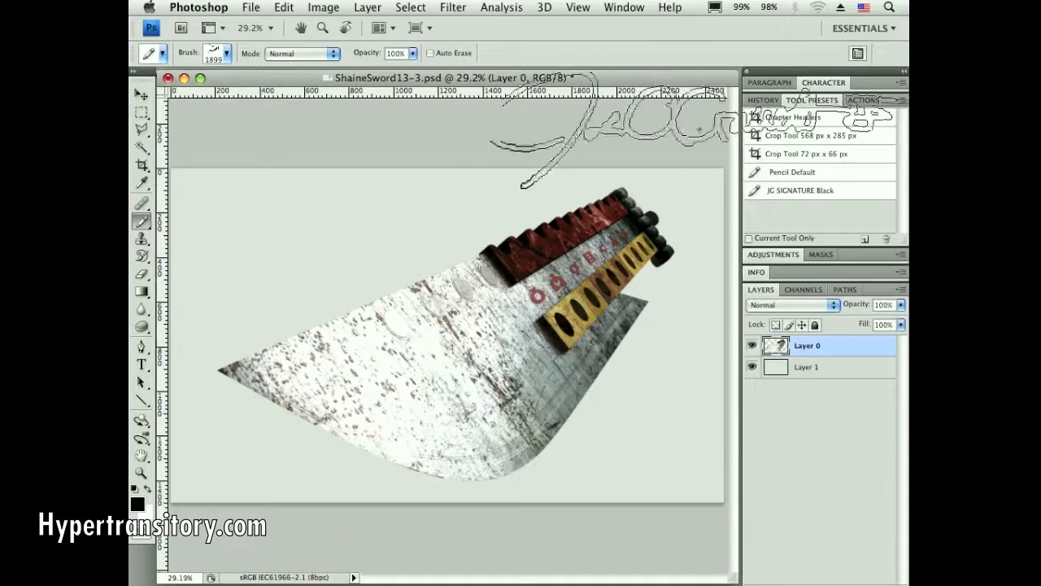
click(620, 8)
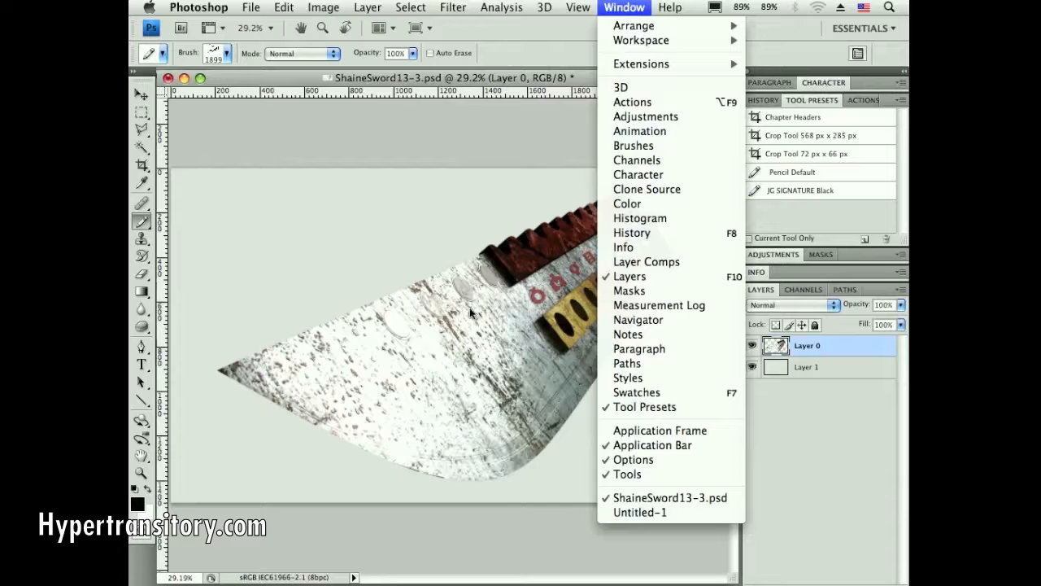
click(548, 93)
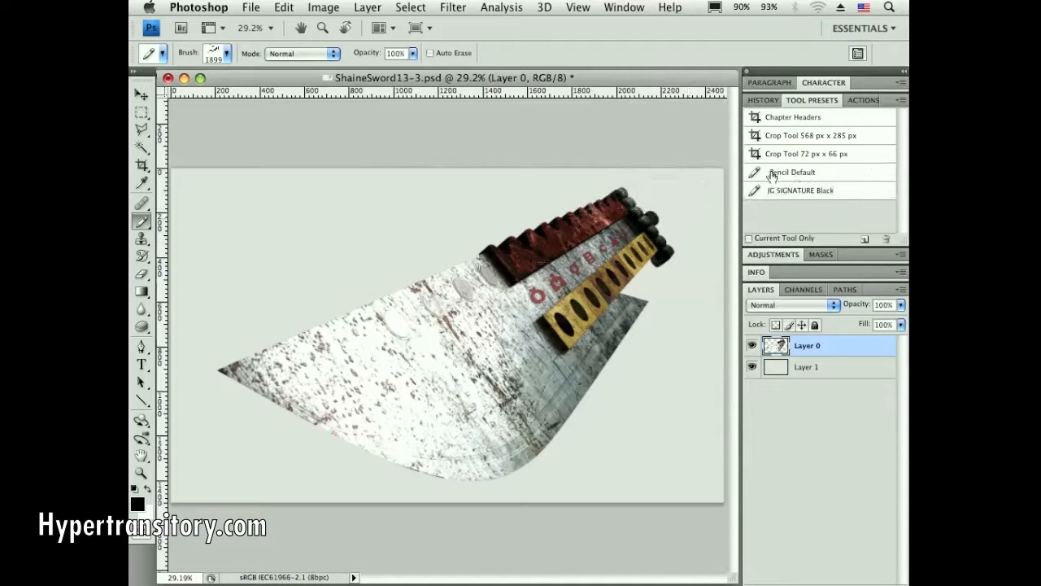
click(865, 240)
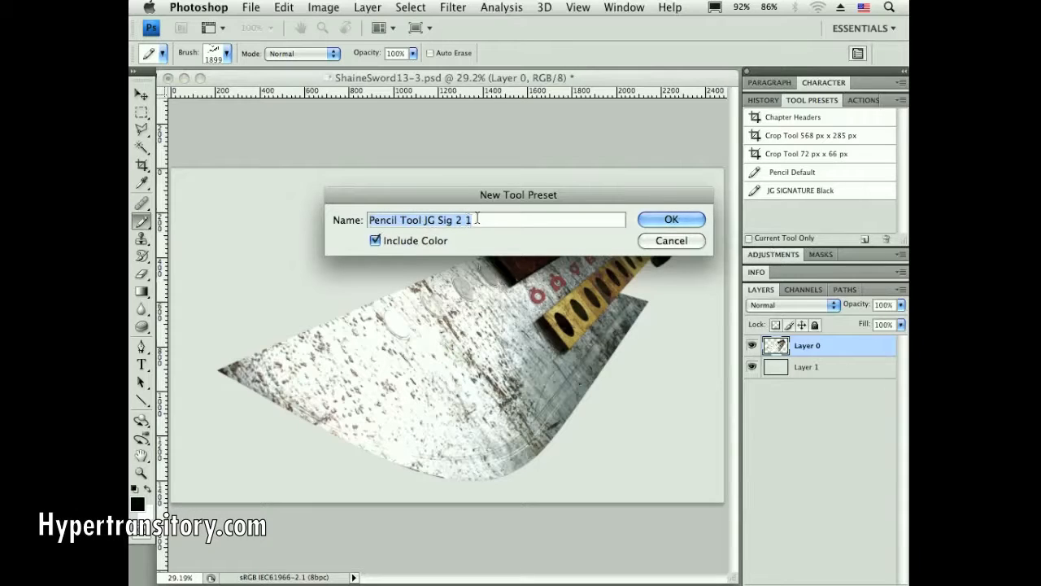
click(375, 240)
click(672, 218)
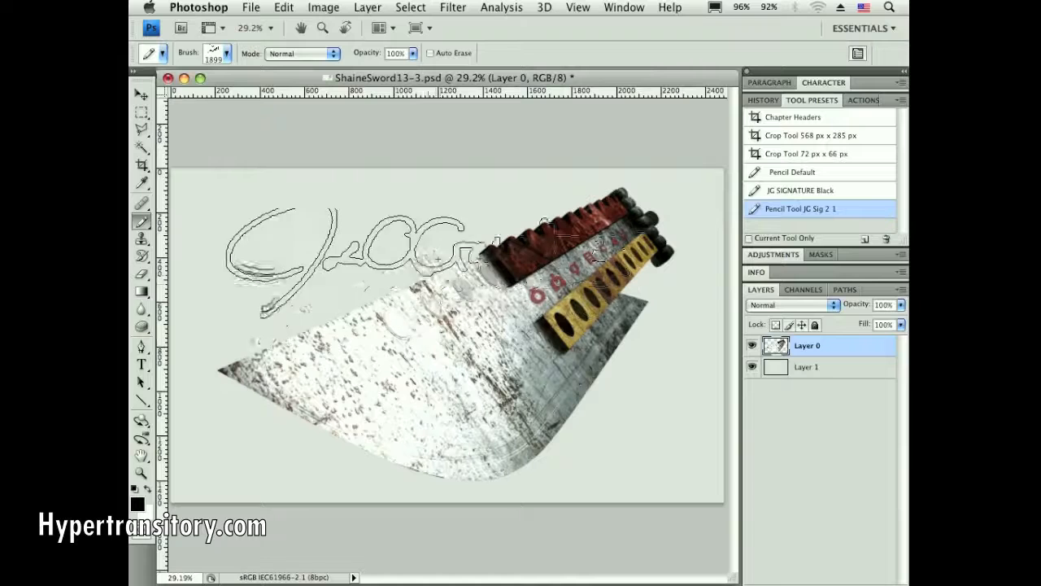
- Try the Pencil Default preset with one stroke, undo it, and switch to the Crop Tool 72 px x 66 px preset
click(831, 175)
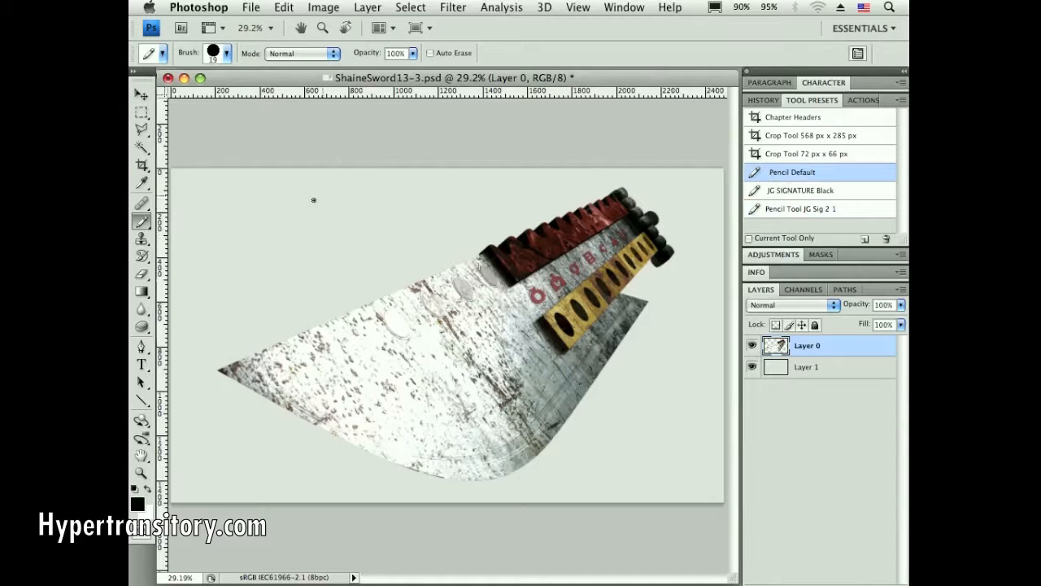
mouse_move(311, 219)
mouse_down()
mouse_move(326, 243)
mouse_move(417, 264)
mouse_up()
key(super+z)
click(807, 155)
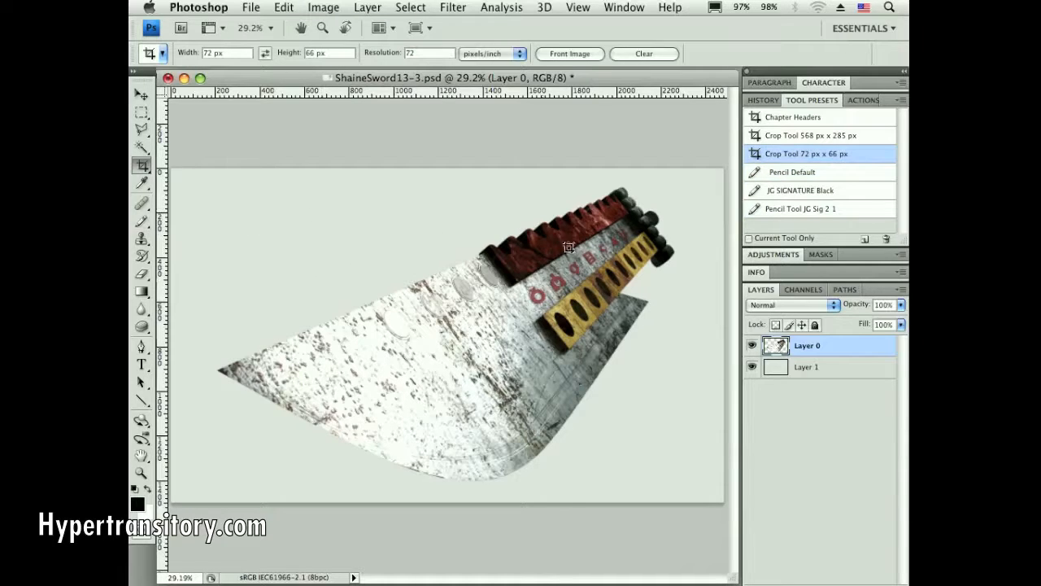
- Activate the Pencil Tool JG Sig 2 1 preset and stamp the signature in black on a new layer above Layer 0
click(857, 210)
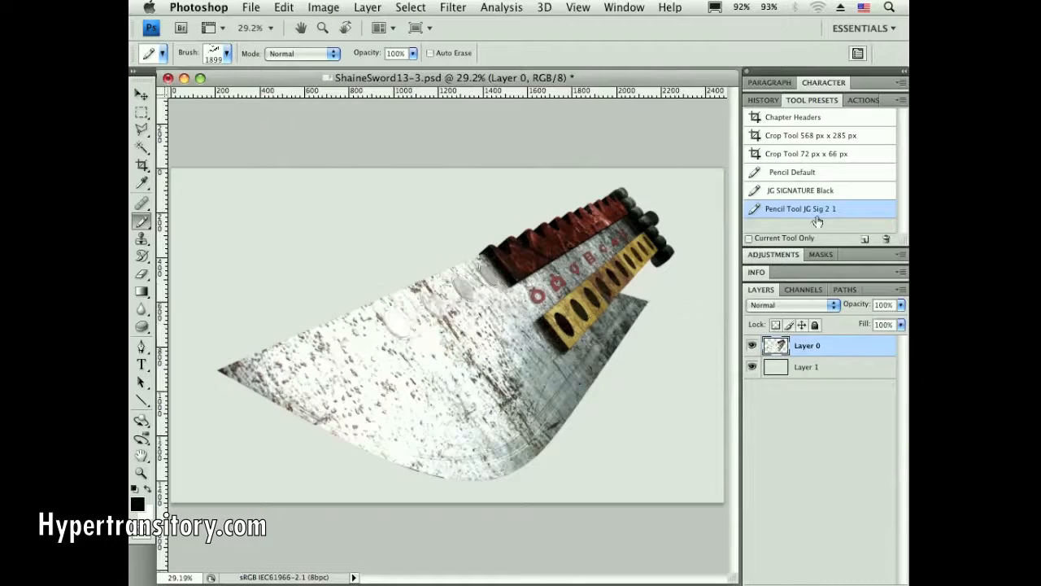
double_click(834, 100)
key(alt+shift+super+n)
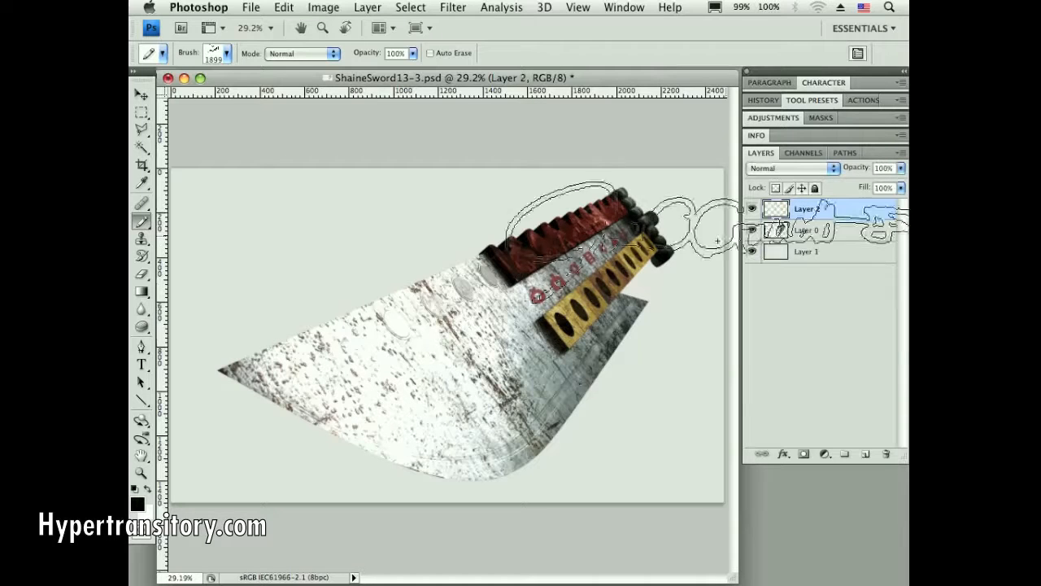
click(394, 255)
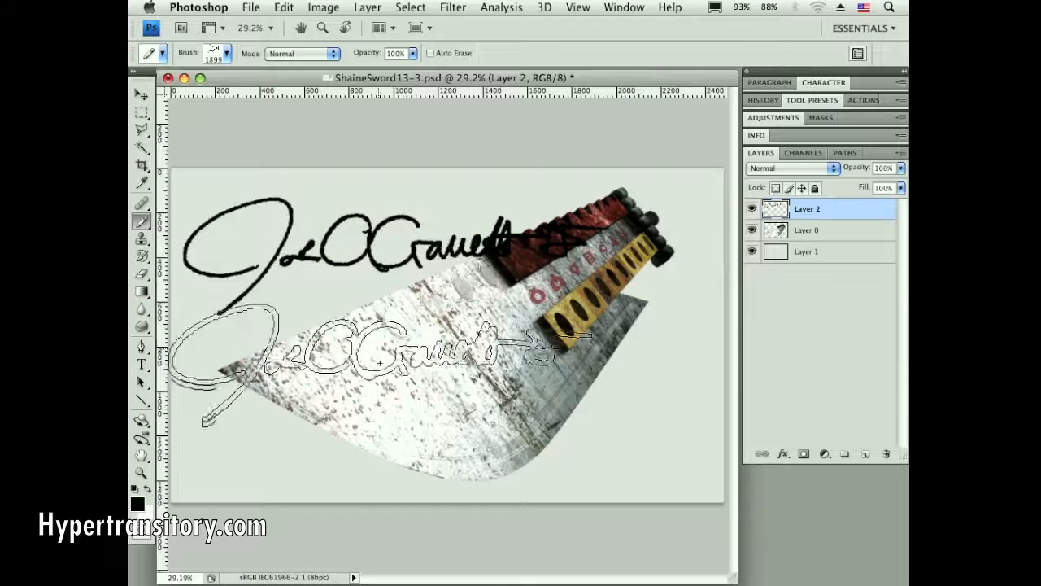
- Scale the stamped signature on Layer 2 down about its centre to about 330 px wide, above the blade's upper edge
key(v)
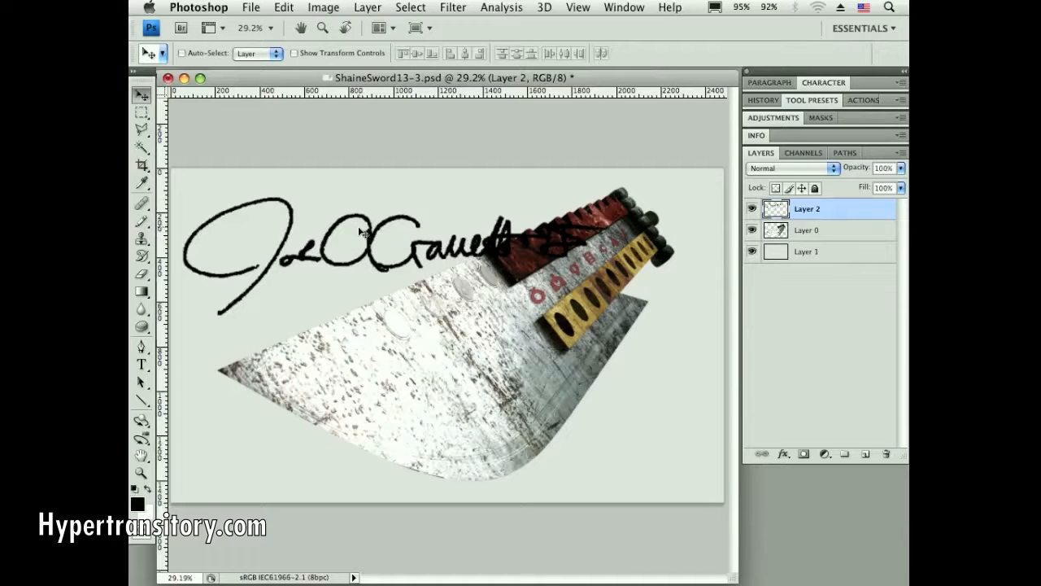
key(super+t)
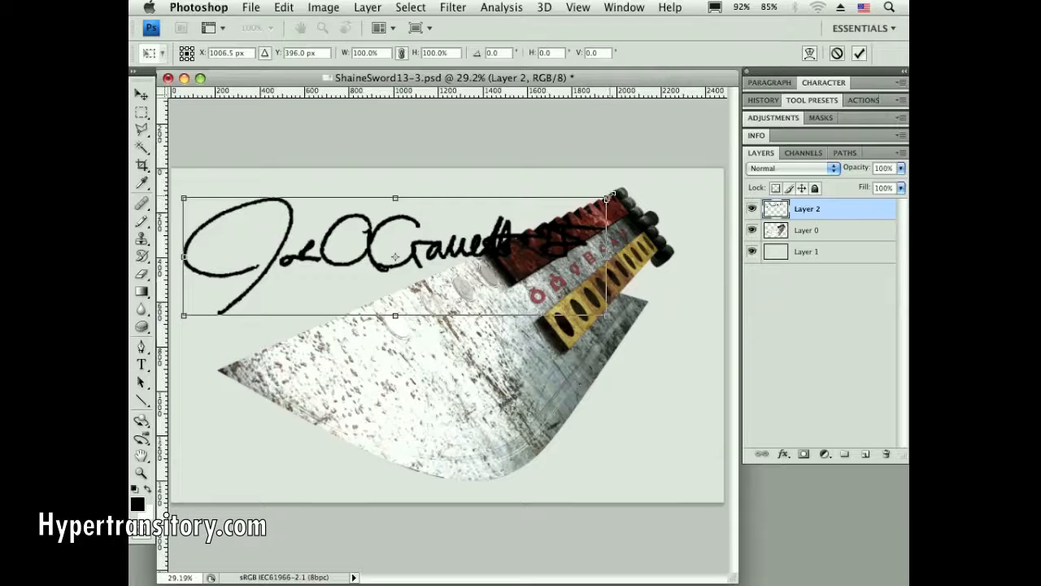
mouse_move(608, 198)
mouse_down()
mouse_move(474, 257)
mouse_move(507, 263)
mouse_move(431, 268)
mouse_move(443, 273)
mouse_up()
key(Return)
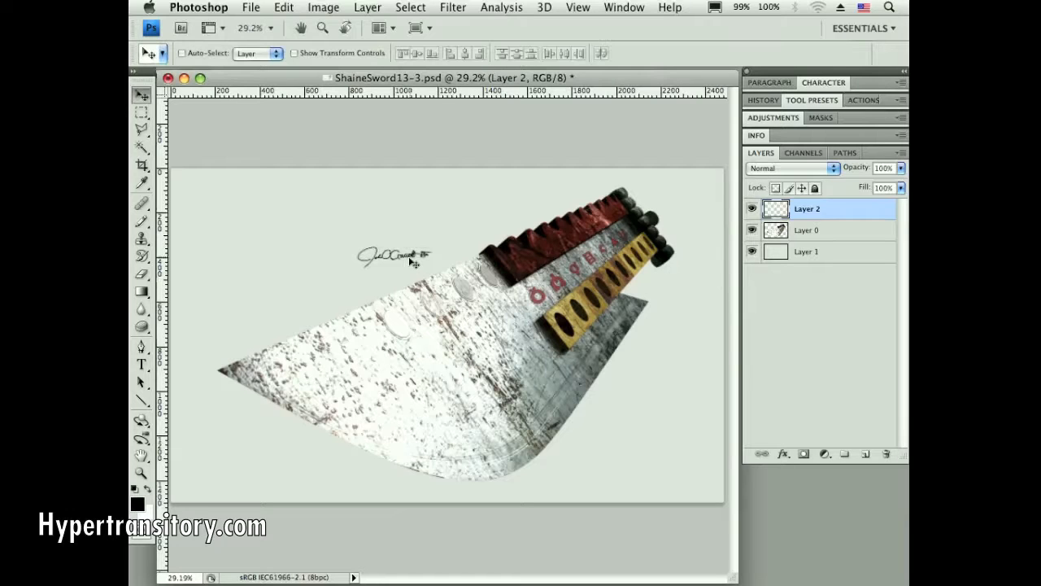
- Move the Layer 2 signature beside the blade's lower-right edge and rotate it to run parallel to that edge
mouse_move(416, 258)
mouse_down()
mouse_move(616, 431)
mouse_move(602, 380)
mouse_move(607, 394)
mouse_move(593, 393)
mouse_up()
key(ctrl+t)
key(Return)
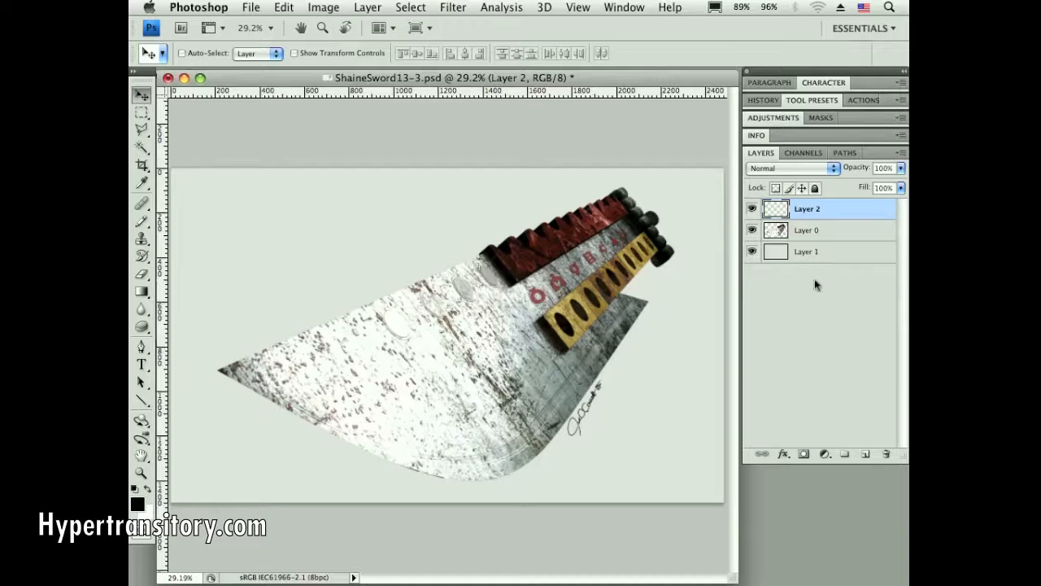
- Set the opacity of the signature's Layer 2 to 60%
key(5)
key(6)
key(7)
key(0)
key(6)
- Try Pencil tool opacities of 30% and 60%, restore 100%, and return to the Move tool
key(b)
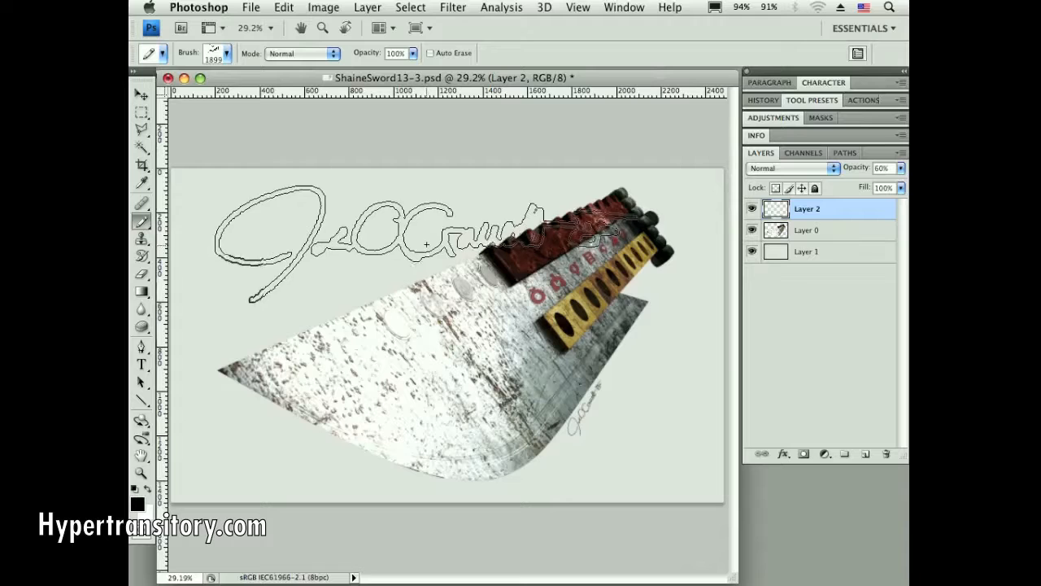
key(3)
key(6)
key(0)
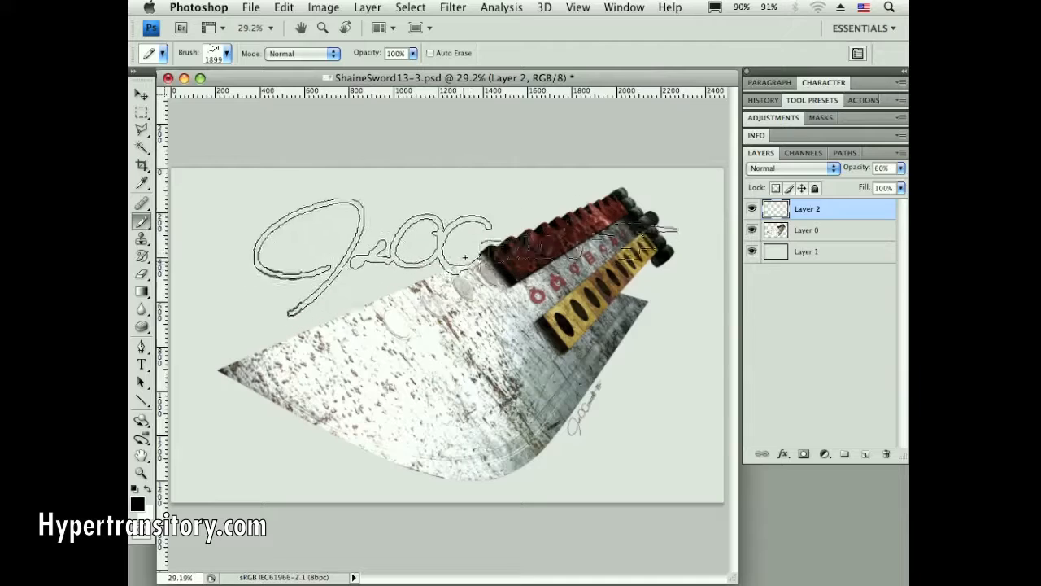
key(v)
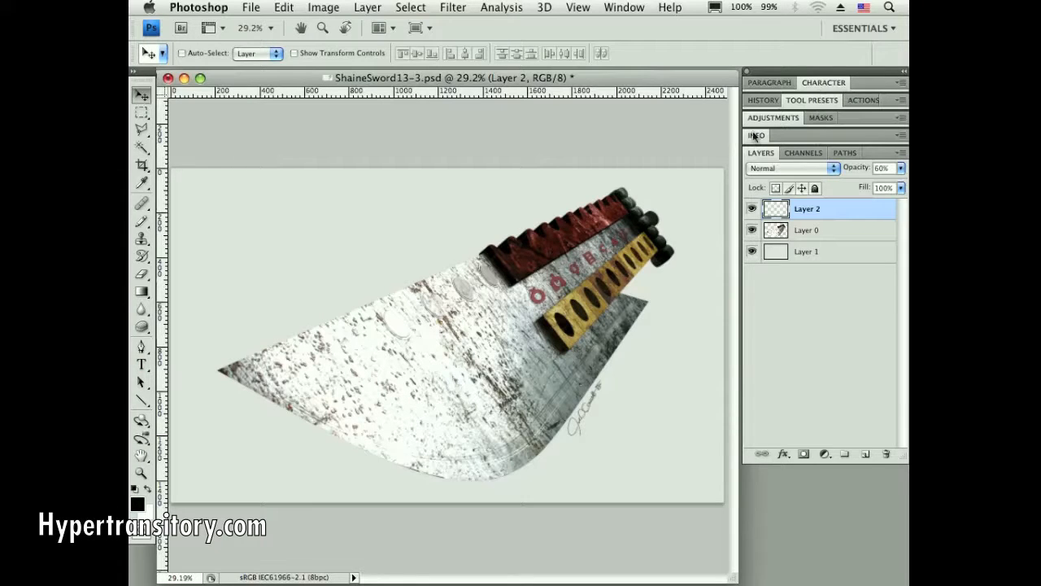
- Show the tool presets, open the dialog for saving them as a file in the Tools folder, and cancel it
click(813, 100)
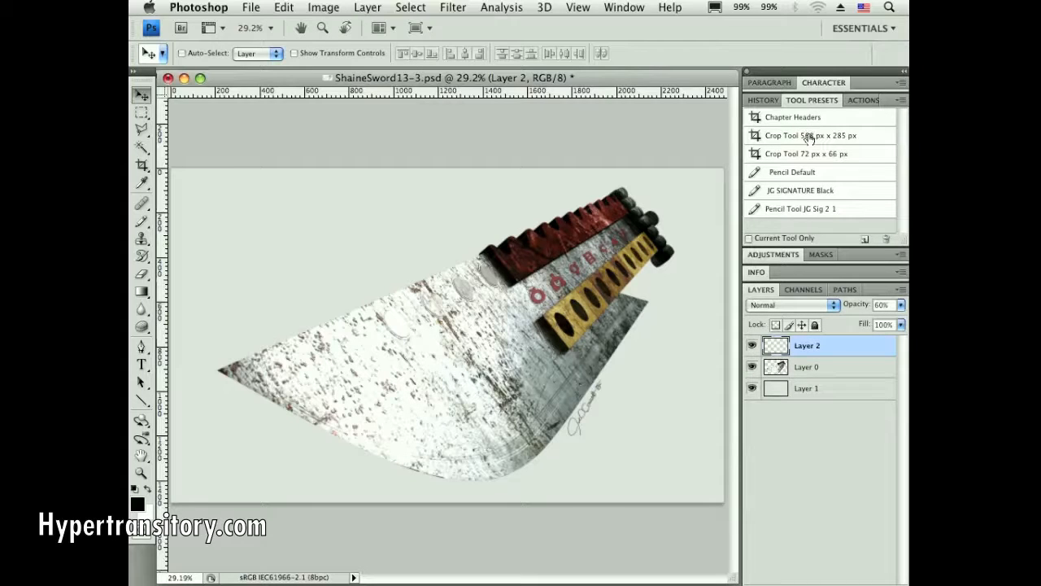
click(901, 101)
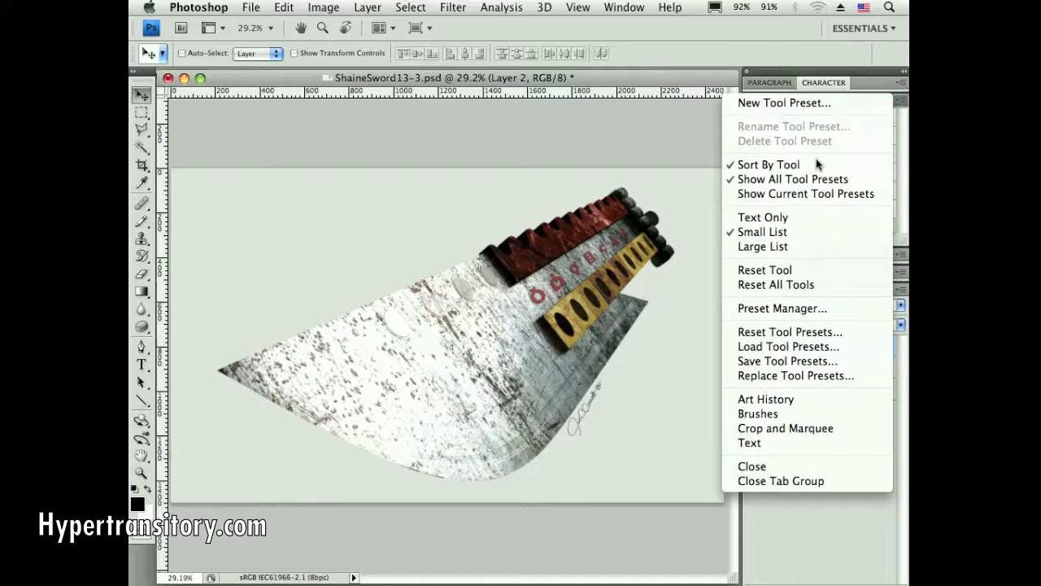
click(775, 362)
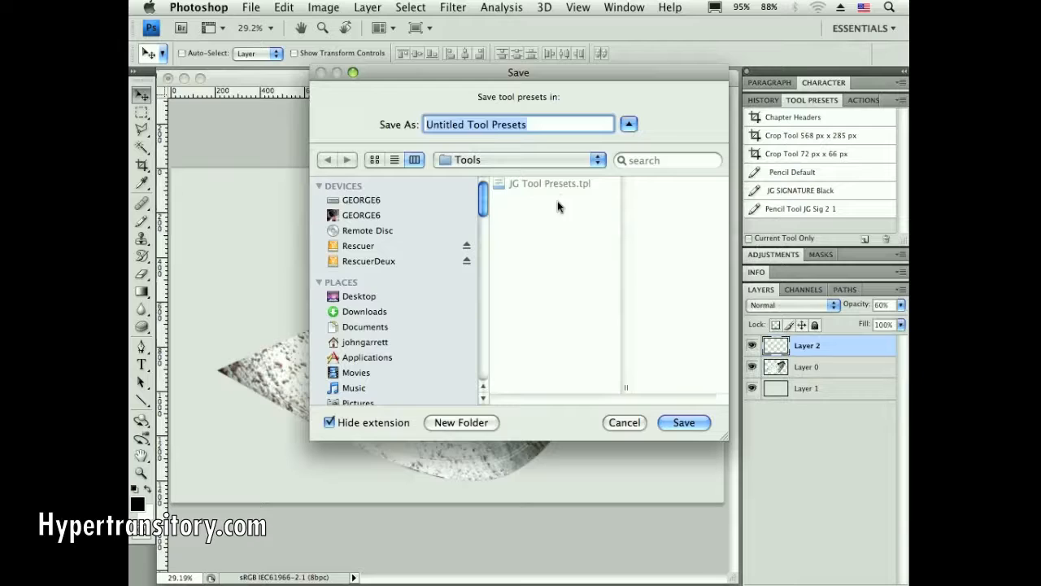
click(523, 162)
click(523, 162)
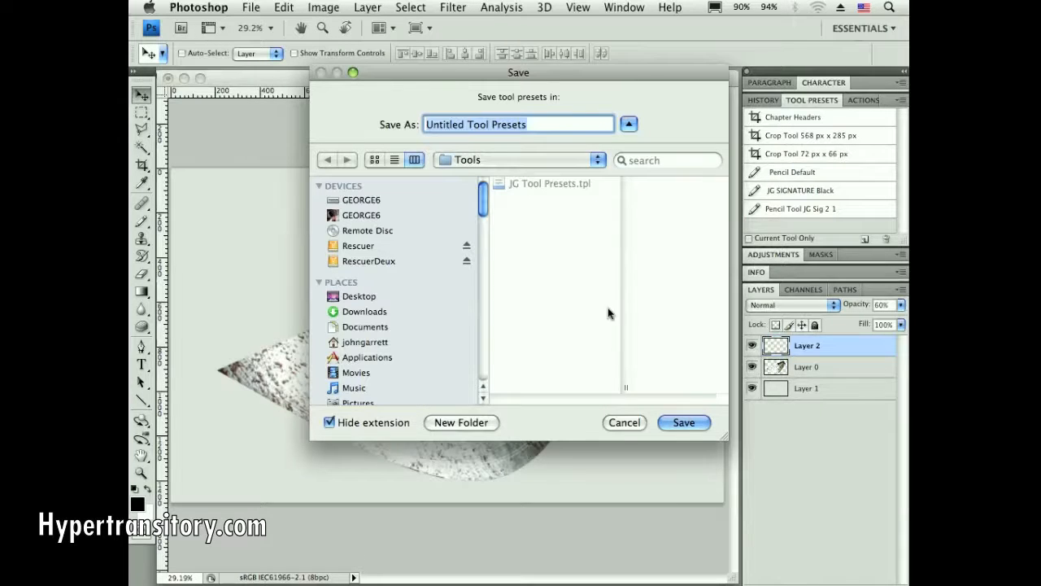
click(623, 423)
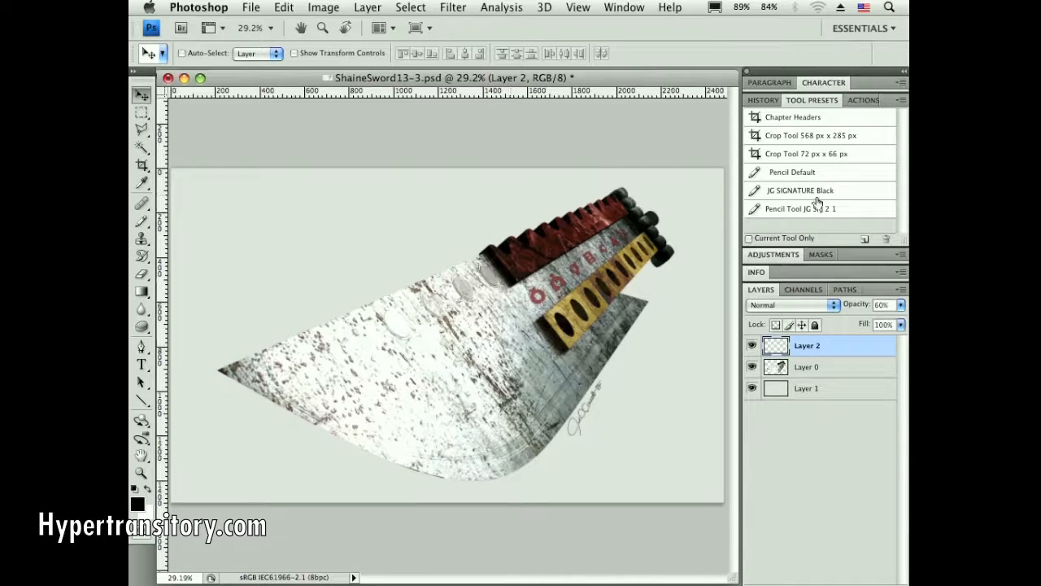
click(823, 101)
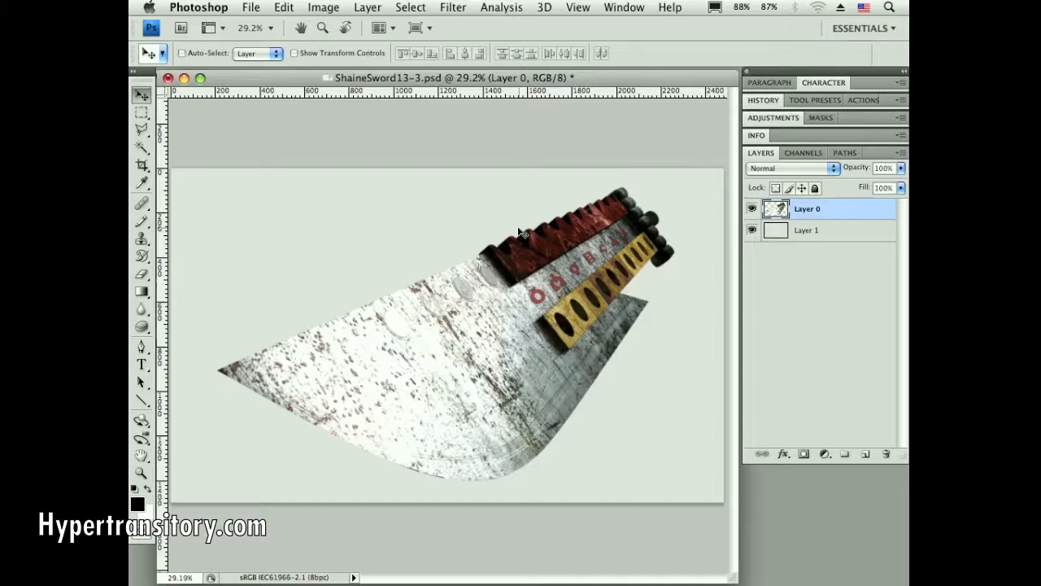
- Enlarge the pencil to 80 px, scribble in black across the sword on Layer 0, and undo the last stroke
key(b)
key(bracketright)
key(bracketright)
key(bracketright)
key(bracketright)
key(bracketright)
key(bracketright)
mouse_move(322, 282)
mouse_down()
mouse_move(295, 400)
mouse_move(516, 412)
mouse_move(543, 309)
mouse_up()
mouse_move(515, 228)
mouse_down()
mouse_move(641, 347)
mouse_move(445, 260)
mouse_move(313, 254)
mouse_move(375, 317)
mouse_move(292, 401)
mouse_move(305, 353)
mouse_move(269, 424)
mouse_up()
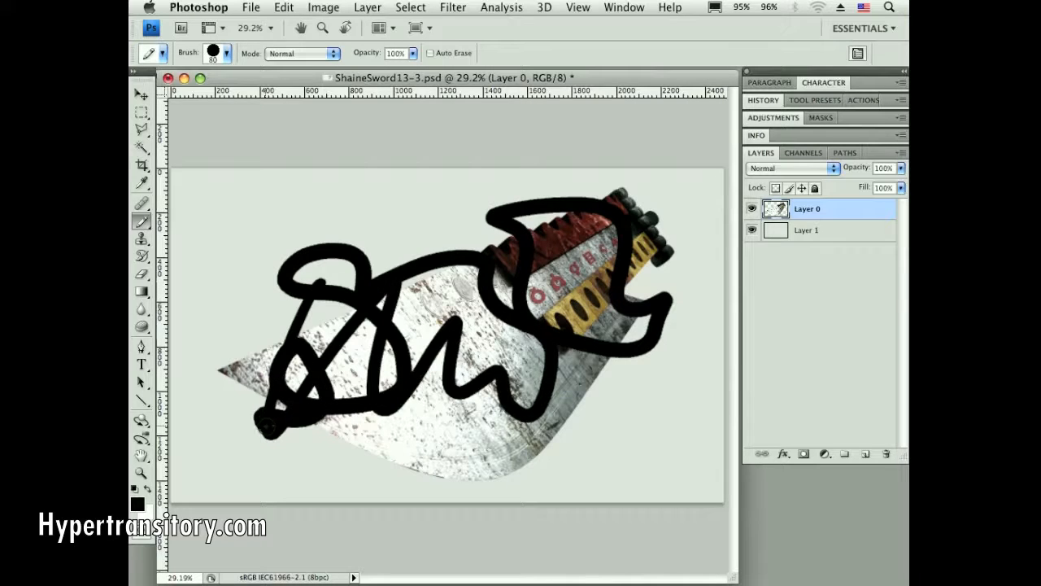
mouse_move(388, 203)
mouse_down()
mouse_move(447, 301)
mouse_move(572, 423)
mouse_move(636, 440)
mouse_up()
key(super+z)
- Review the undo and step commands and display the document's history of states
click(282, 7)
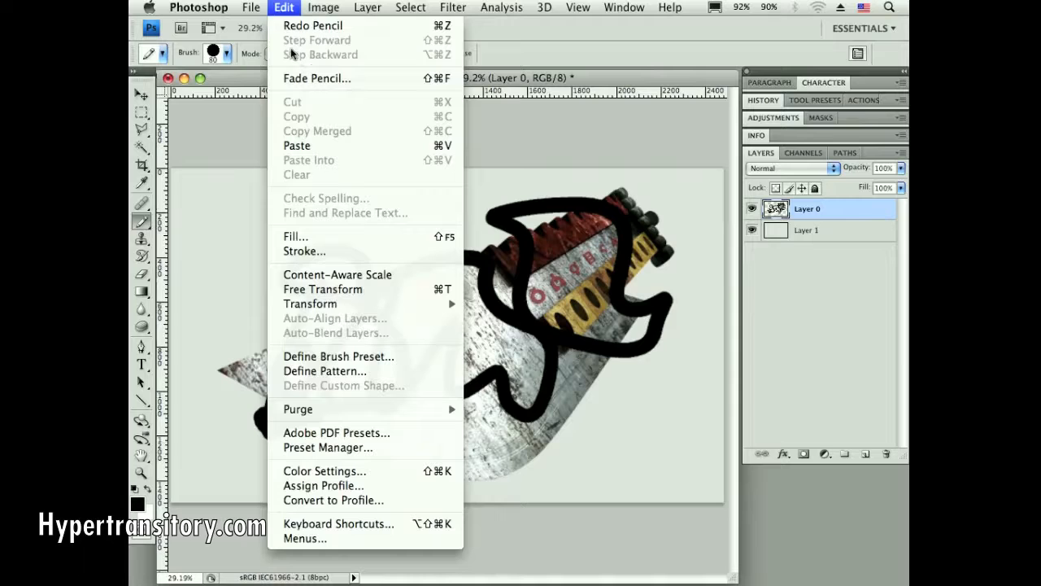
click(277, 7)
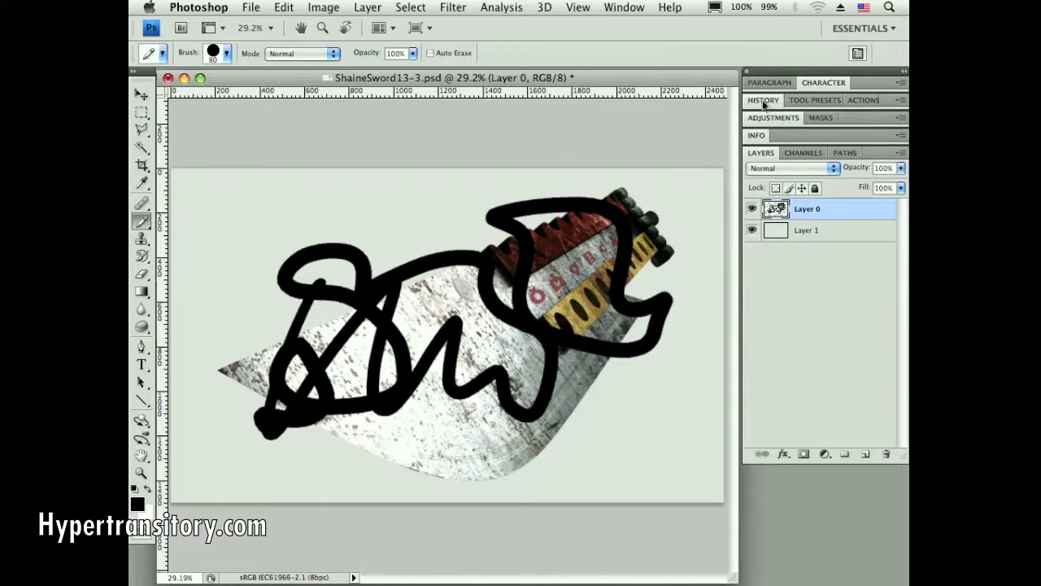
click(763, 100)
click(619, 8)
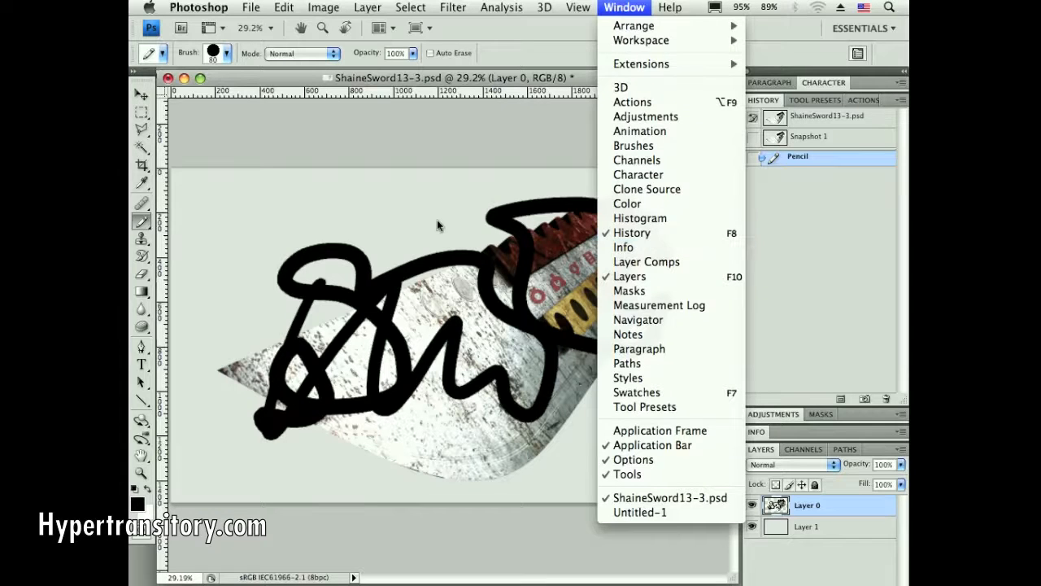
click(401, 251)
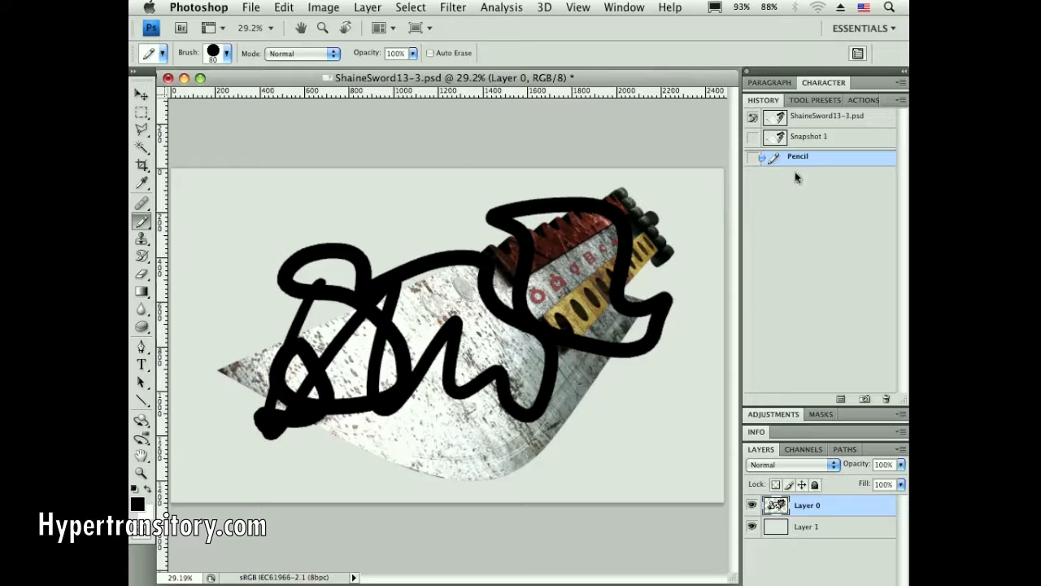
- Add two more black pencil strokes on Layer 0 and cover it with a diagonal black-to-white linear gradient
mouse_move(405, 202)
mouse_down()
mouse_move(335, 213)
mouse_move(238, 351)
mouse_move(224, 411)
mouse_up()
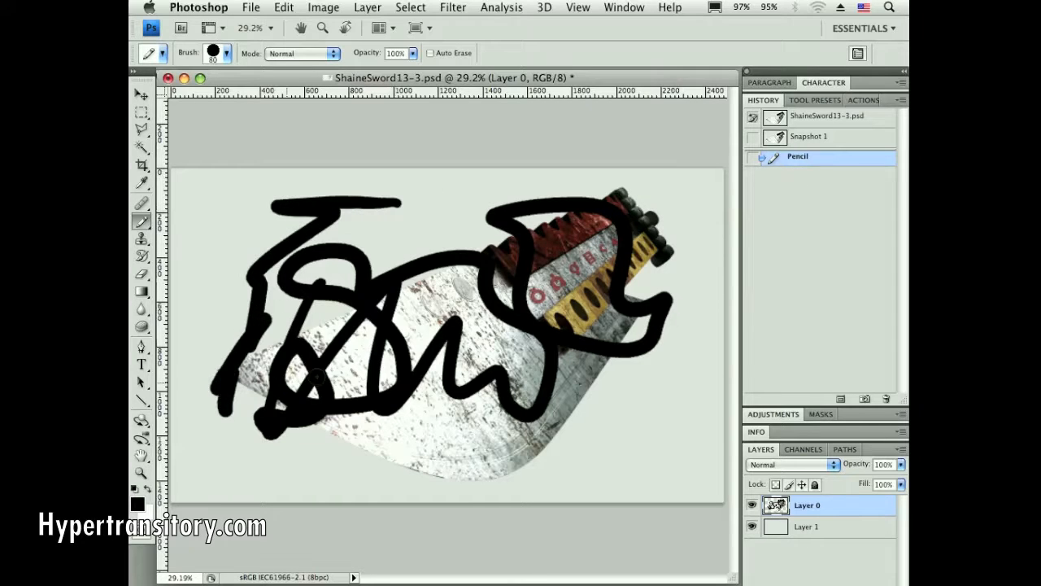
mouse_move(642, 275)
mouse_down()
mouse_move(655, 367)
mouse_move(617, 416)
mouse_up()
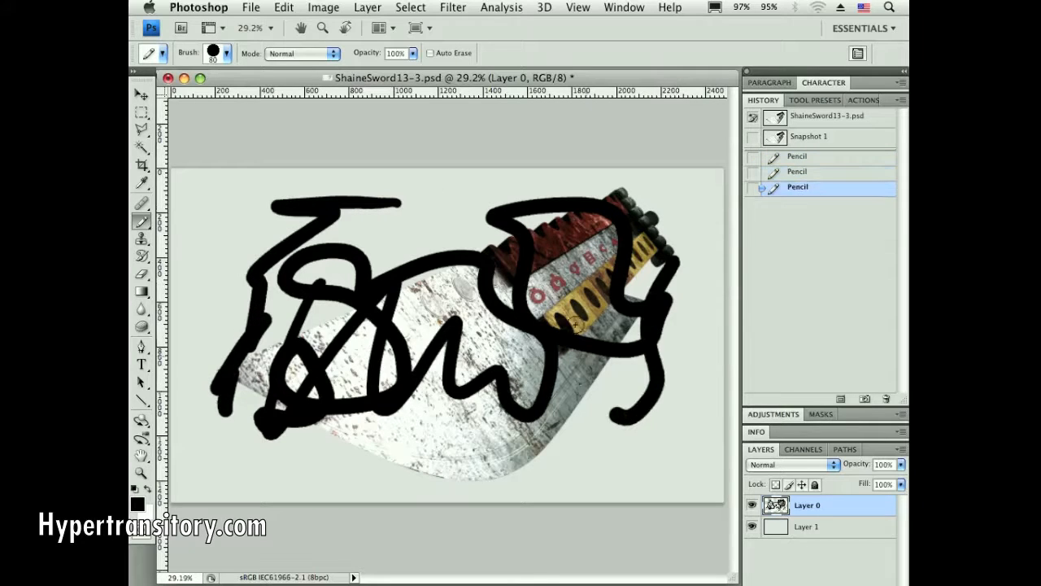
key(g)
drag(352, 244, 581, 358)
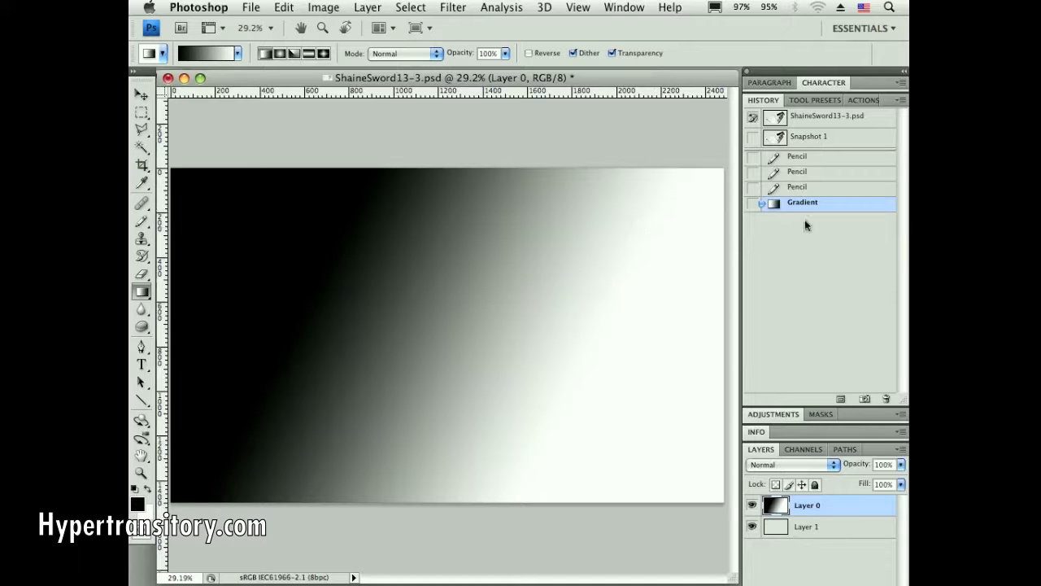
- Step back through the history to the second pencil stroke, the first stroke, and the original ShaineSword13-3.psd state
click(819, 176)
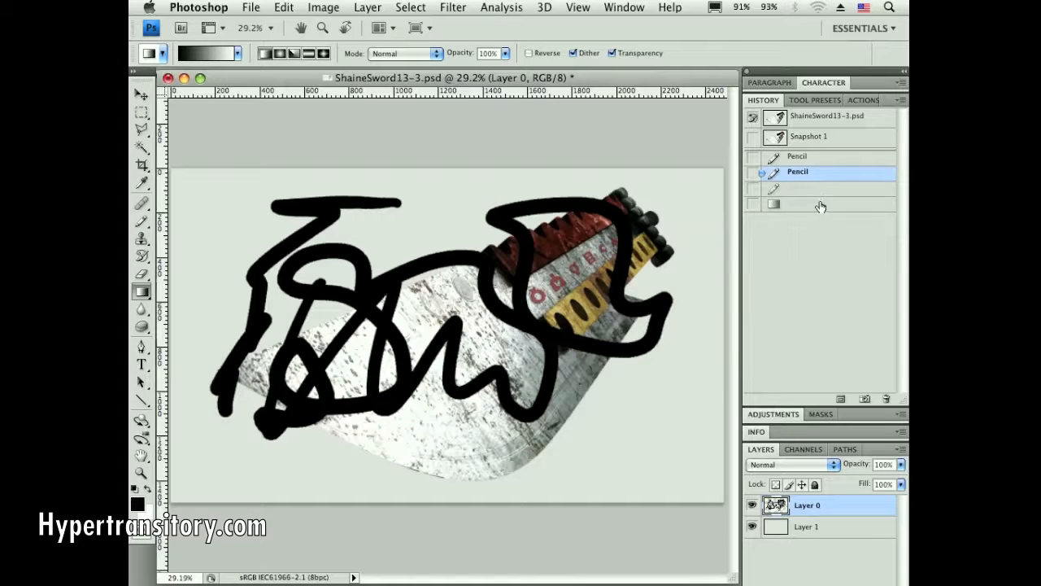
click(807, 158)
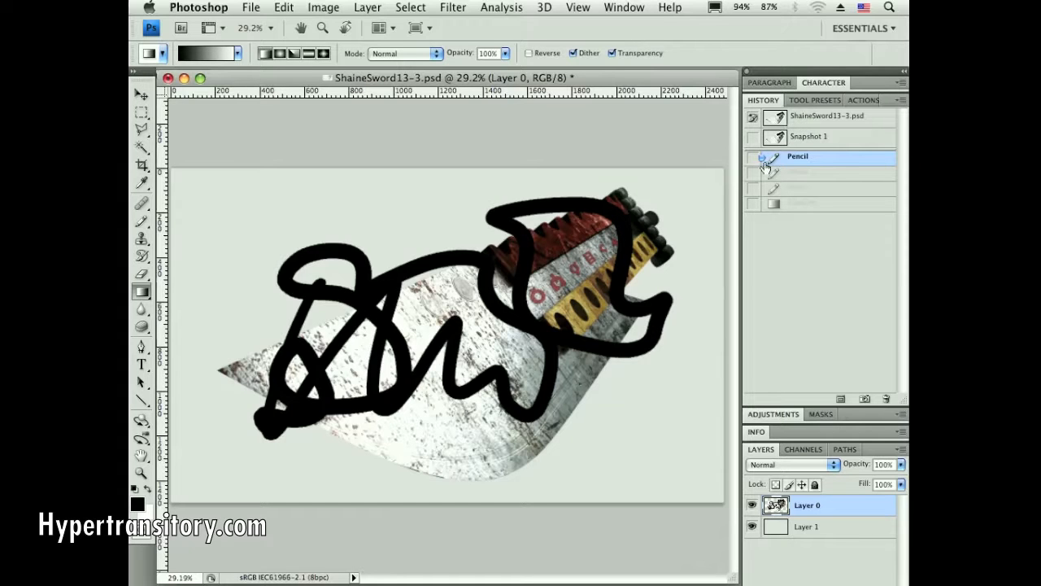
click(808, 121)
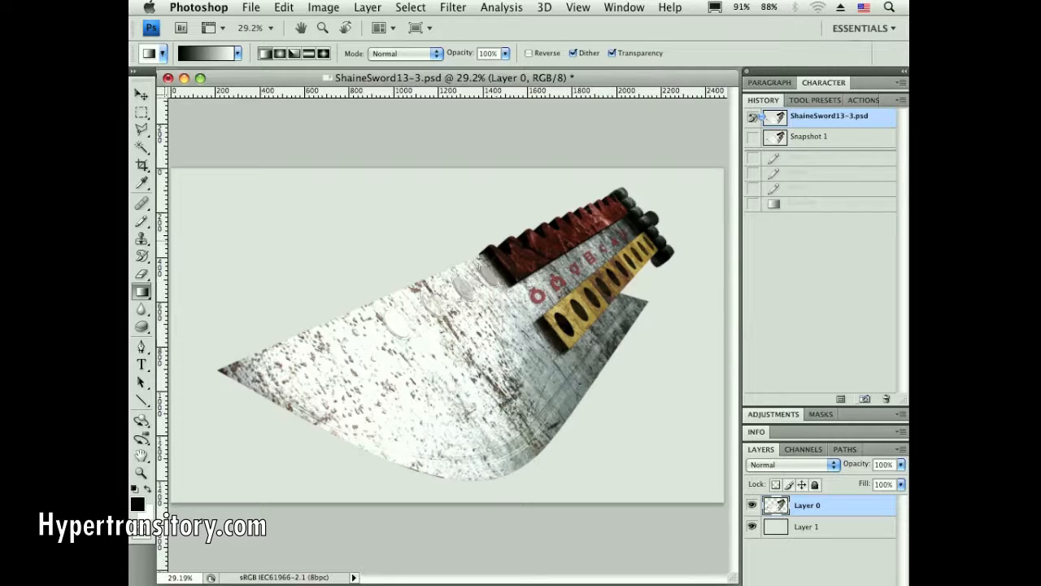
- Take a history snapshot of the gradient state, compare it with the original, and restore the ShaineSword13-3.psd state
click(796, 203)
click(865, 401)
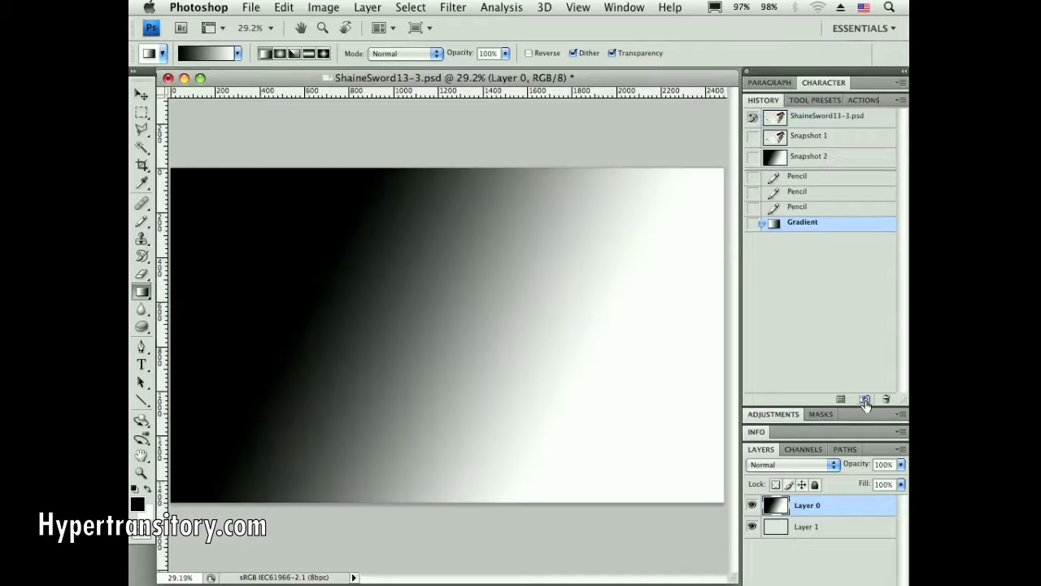
click(801, 124)
click(813, 161)
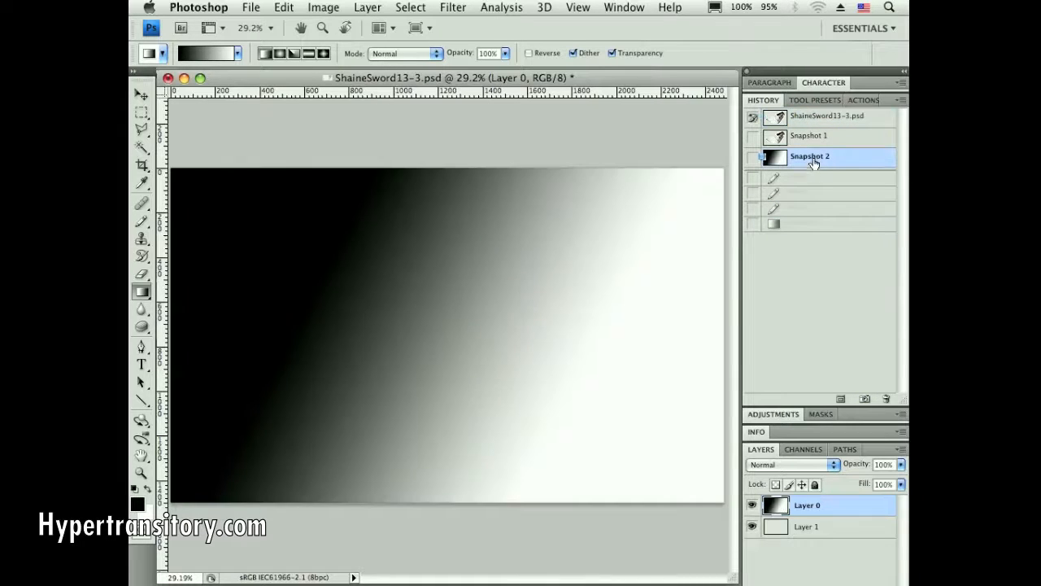
click(802, 121)
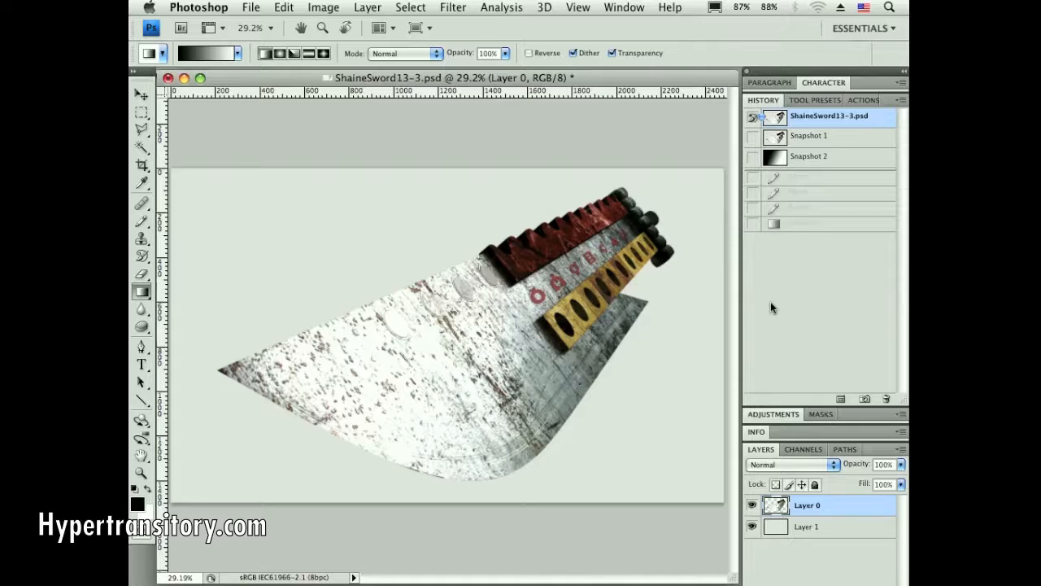
- Examine the History States and Cache Levels settings in the Performance preferences and cancel without changes
click(219, 6)
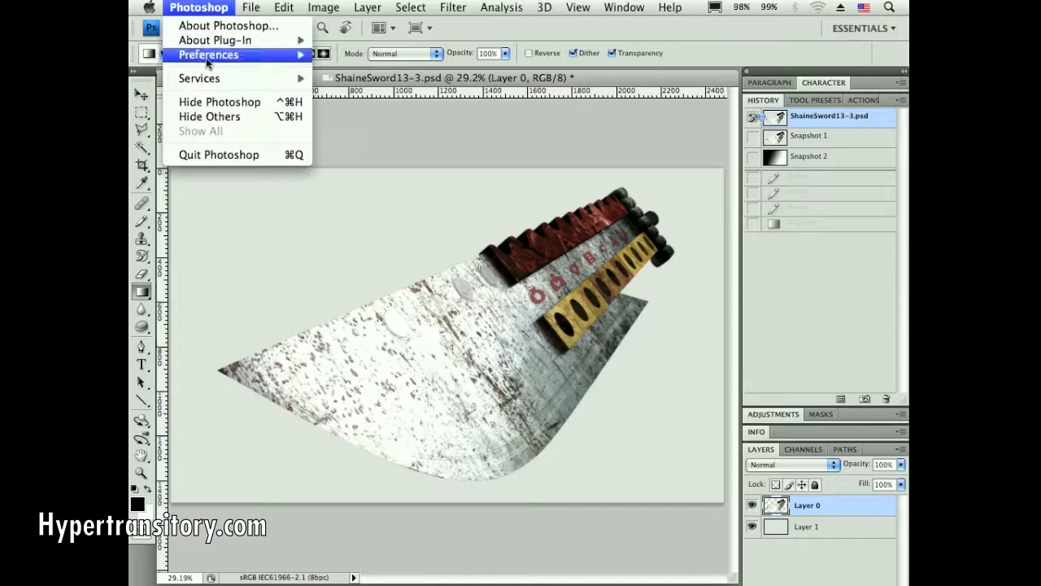
mouse_move(202, 55)
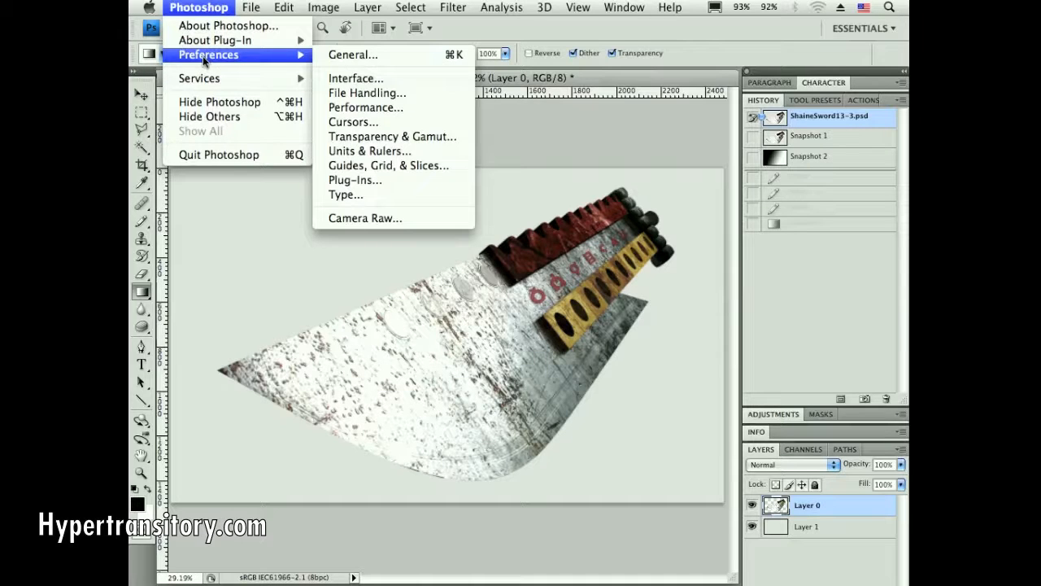
click(372, 105)
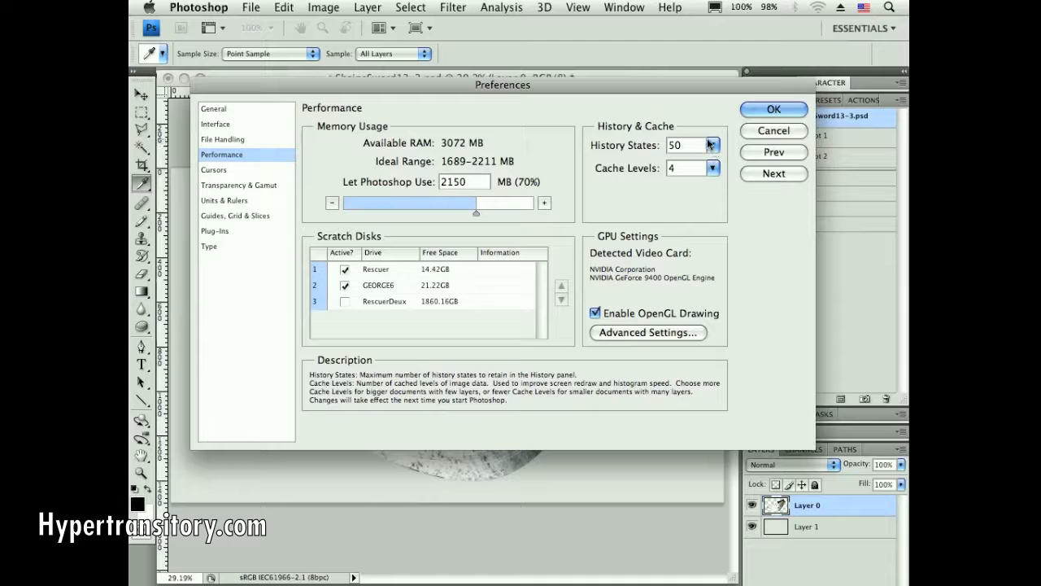
drag(690, 86, 689, 95)
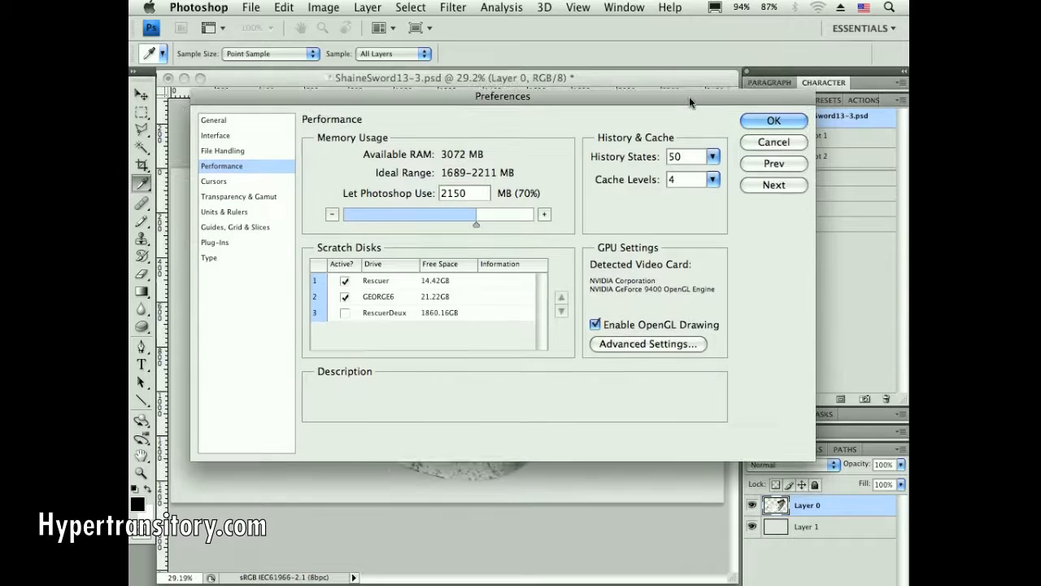
mouse_move(709, 157)
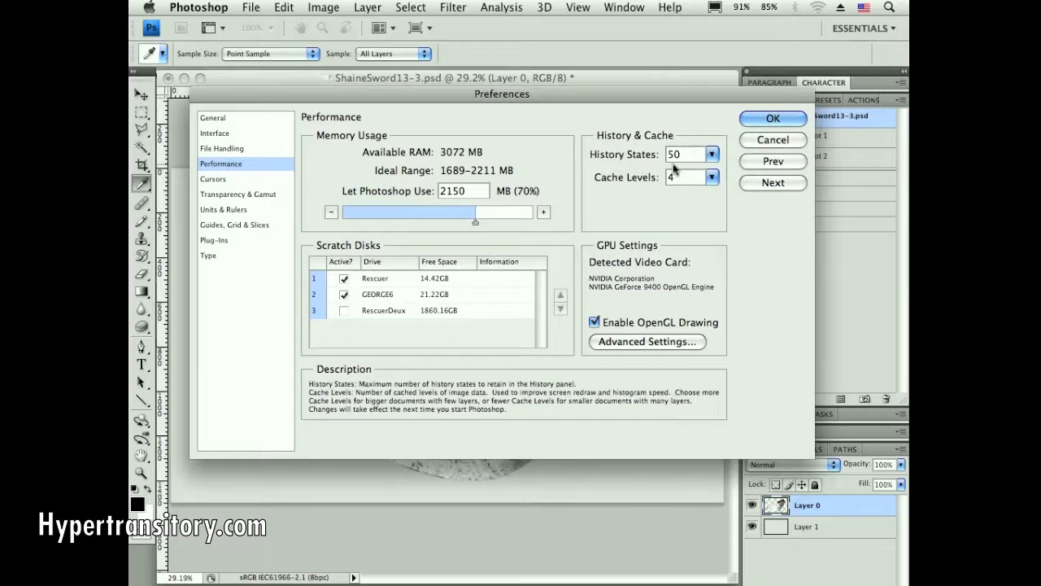
mouse_move(678, 182)
click(777, 141)
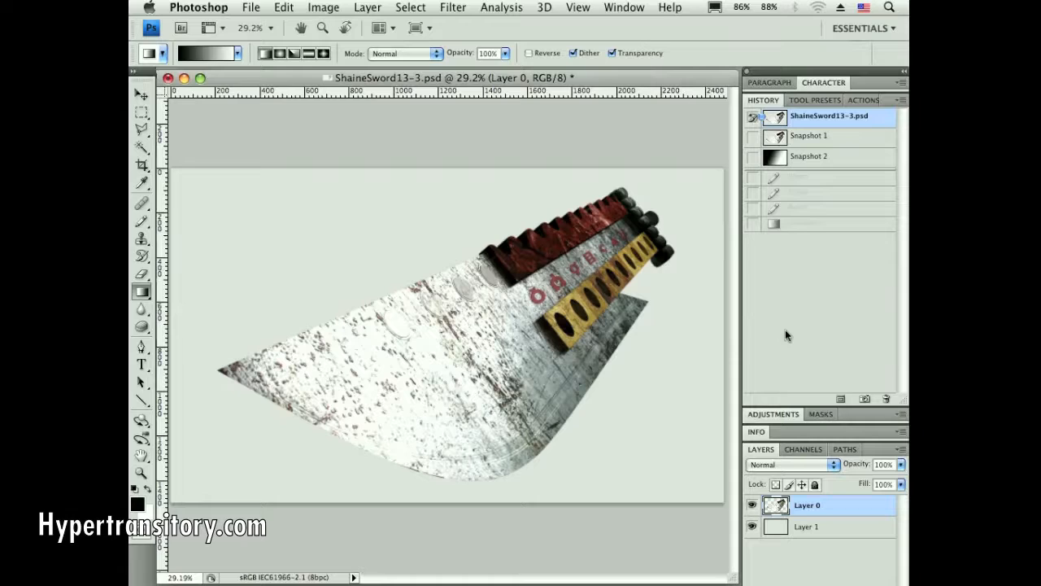
- Collapse the history list, scribble several 80 px black pencil strokes over the sword on Layer 0, and undo the last one
double_click(765, 100)
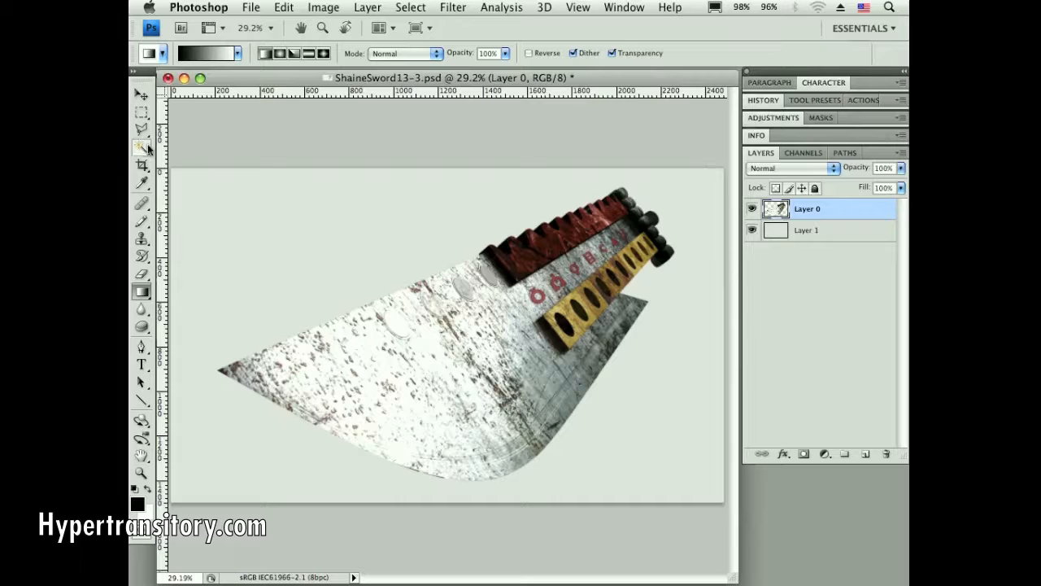
key(b)
drag(517, 231, 561, 431)
mouse_move(346, 276)
mouse_down()
mouse_move(344, 247)
mouse_move(489, 389)
mouse_up()
mouse_move(427, 191)
mouse_down()
mouse_move(561, 256)
mouse_move(639, 389)
mouse_up()
mouse_move(504, 410)
mouse_down()
mouse_move(275, 352)
mouse_move(284, 257)
mouse_up()
mouse_move(457, 236)
mouse_down()
mouse_move(510, 324)
mouse_move(580, 389)
mouse_up()
mouse_move(636, 434)
mouse_down()
mouse_move(660, 413)
mouse_move(659, 324)
mouse_up()
key(super+z)
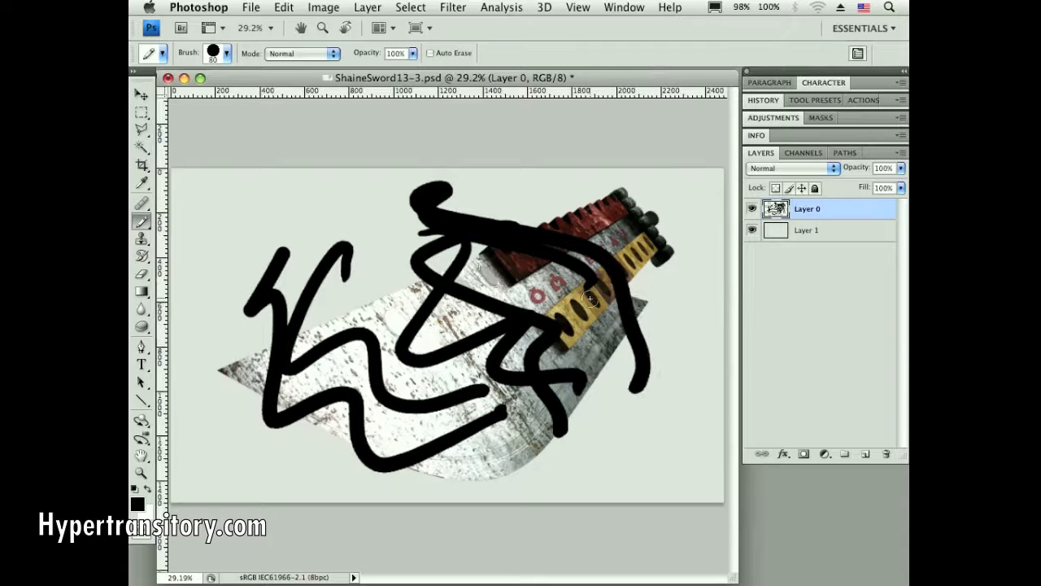
- Check the step-backward command and show the recorded pencil strokes in the history
click(283, 7)
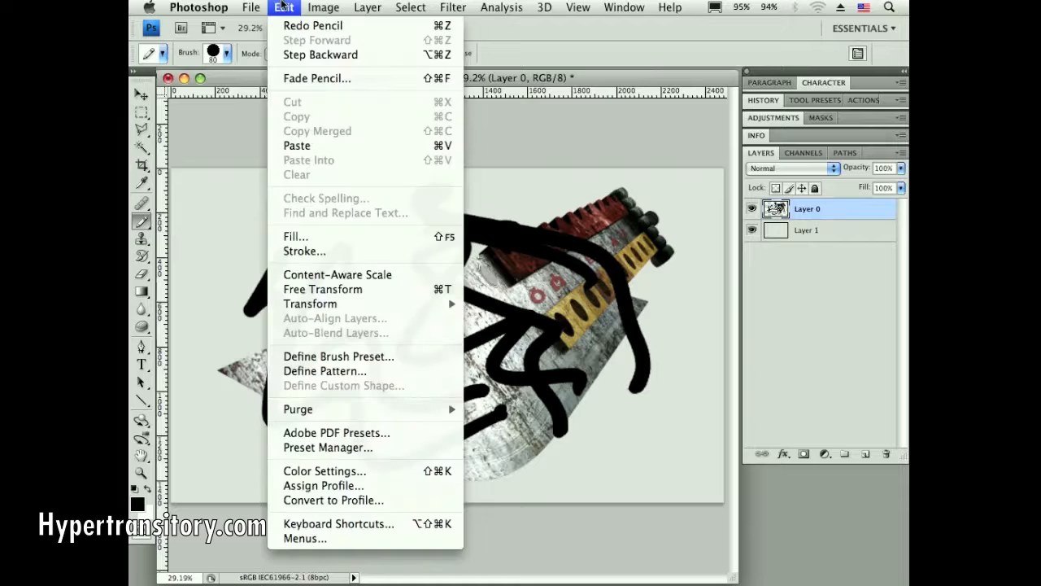
click(399, 54)
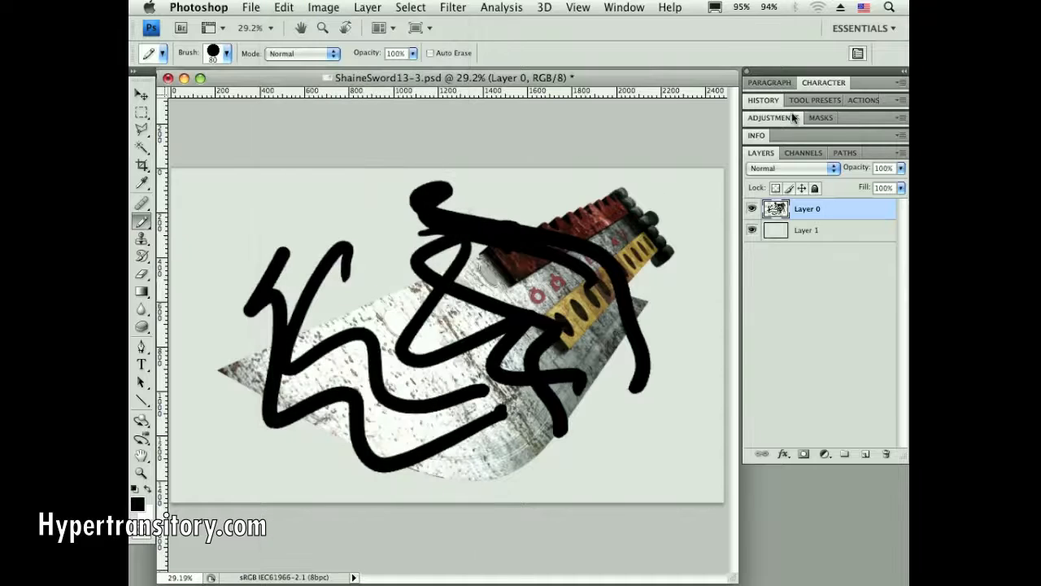
click(764, 100)
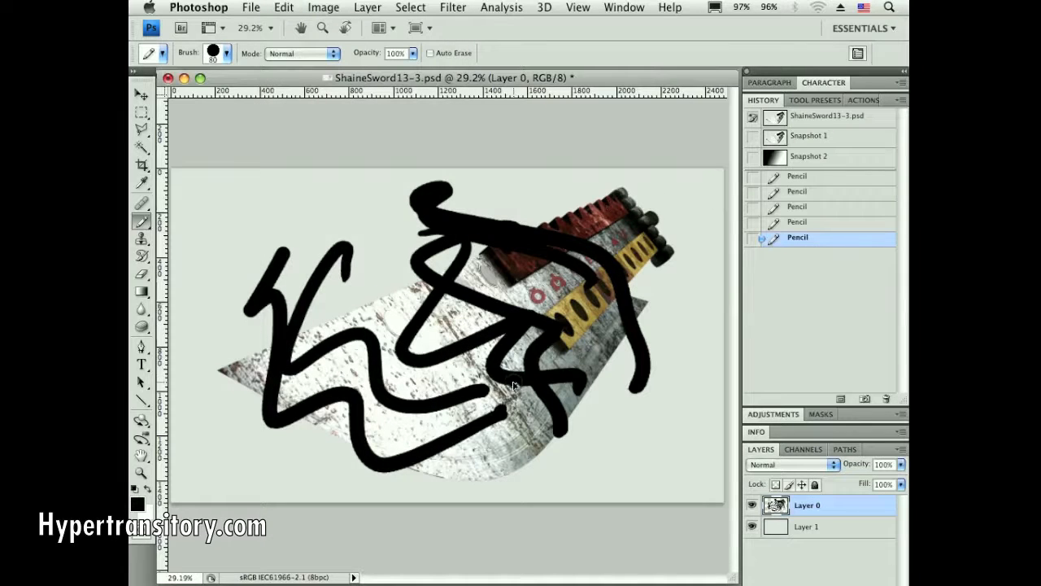
- Step backward through all the pencil strokes on Layer 0 to the state before the scribbles
key(super+alt+z)
key(super+alt+z)
key(super+alt+z)
key(super+alt+z)
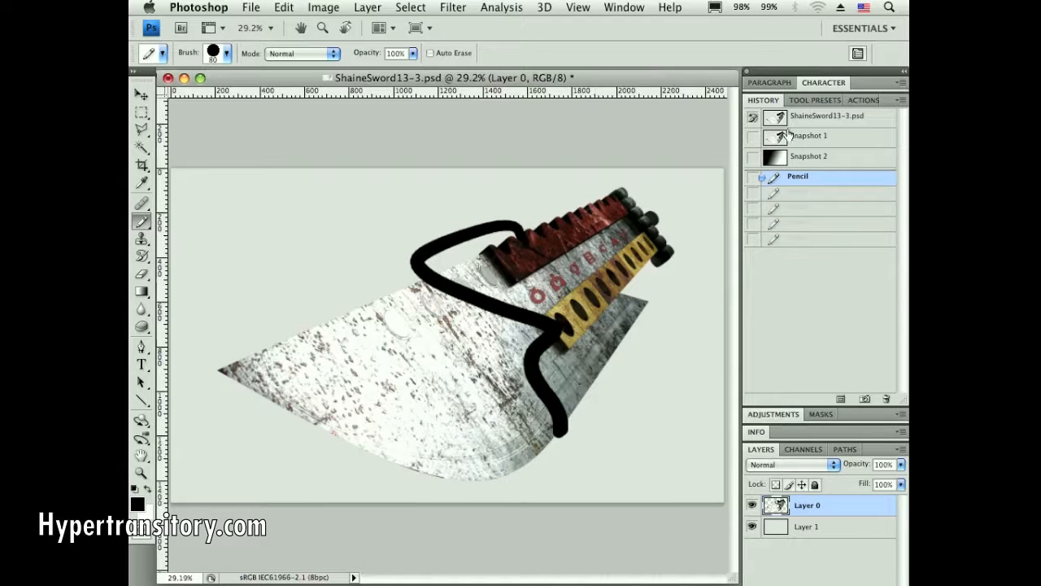
key(super+alt+z)
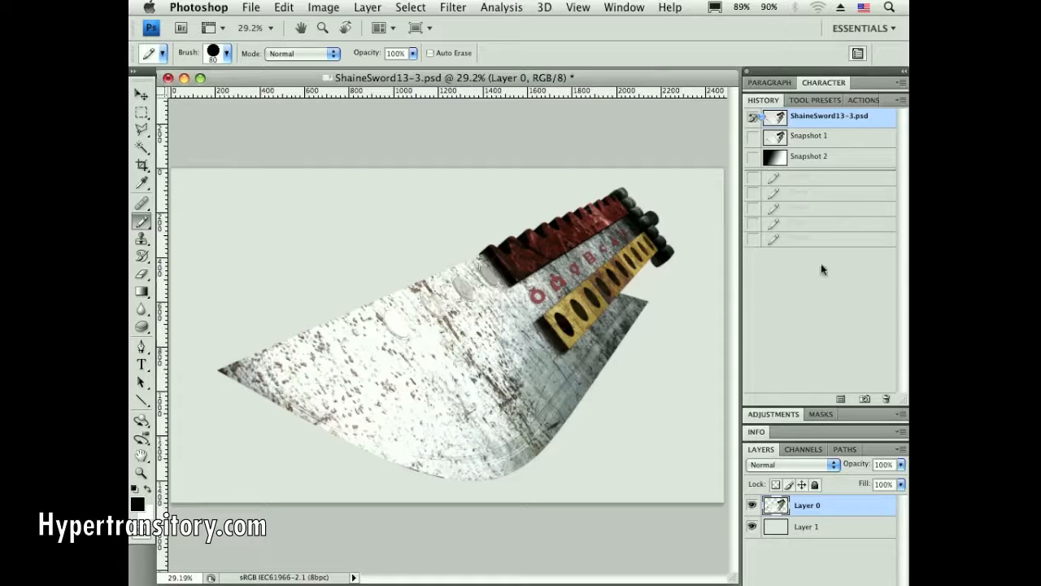
- Compare the recorded pencil states in the history, ending on the most recent stroke, and collapse the history list
click(801, 239)
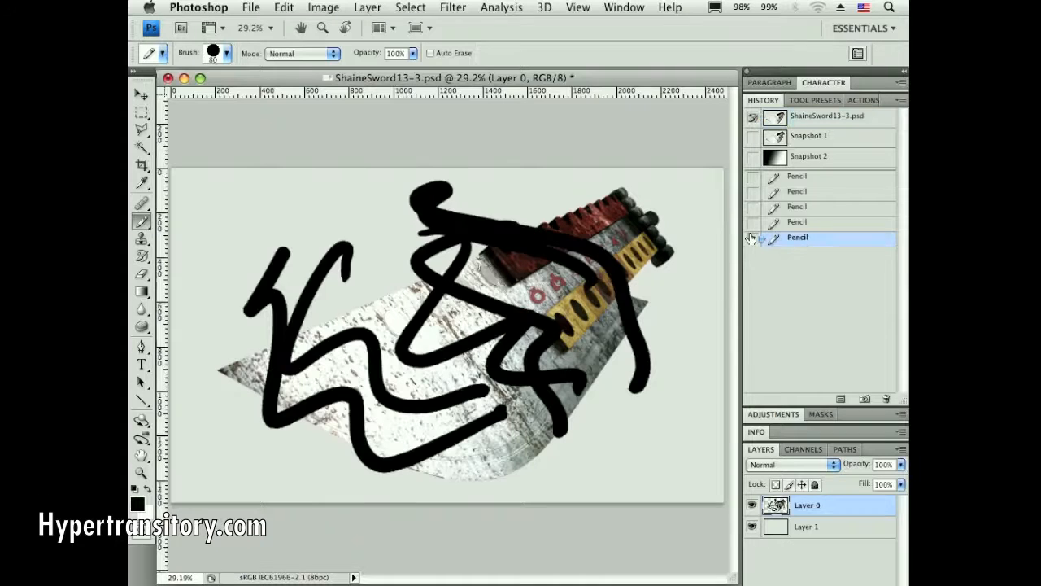
click(809, 223)
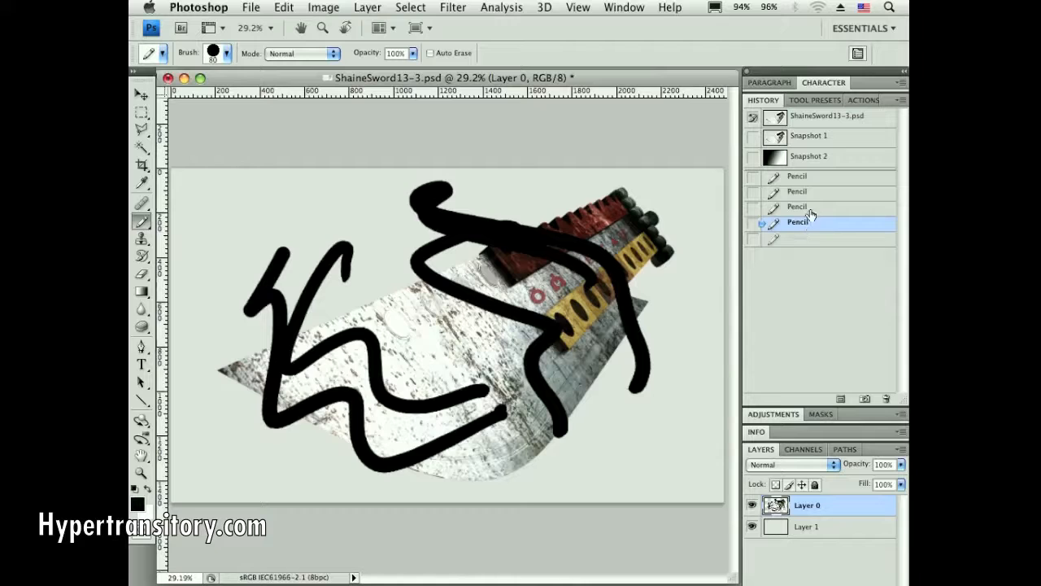
click(811, 208)
click(815, 195)
click(816, 208)
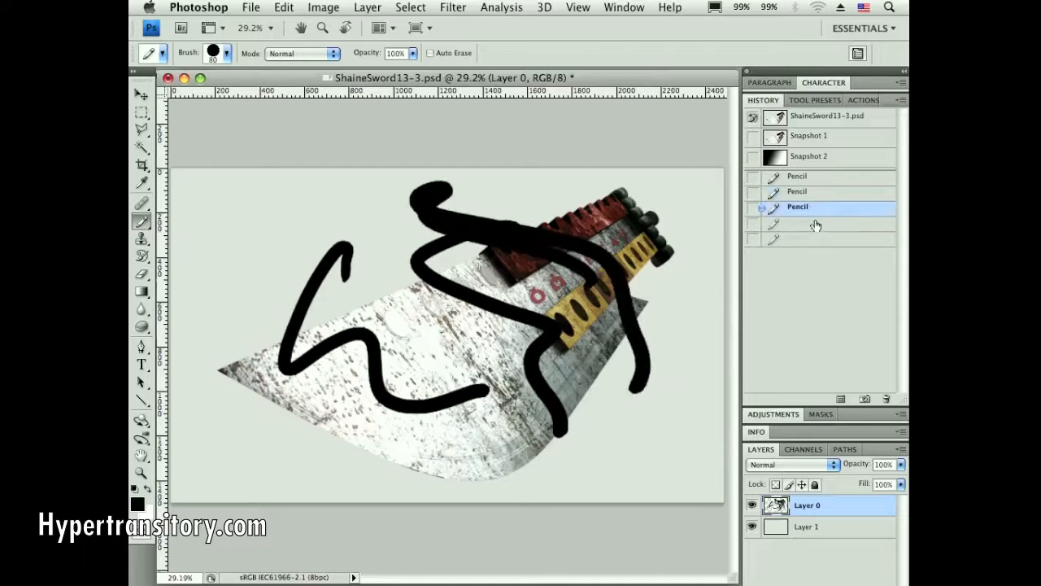
click(816, 236)
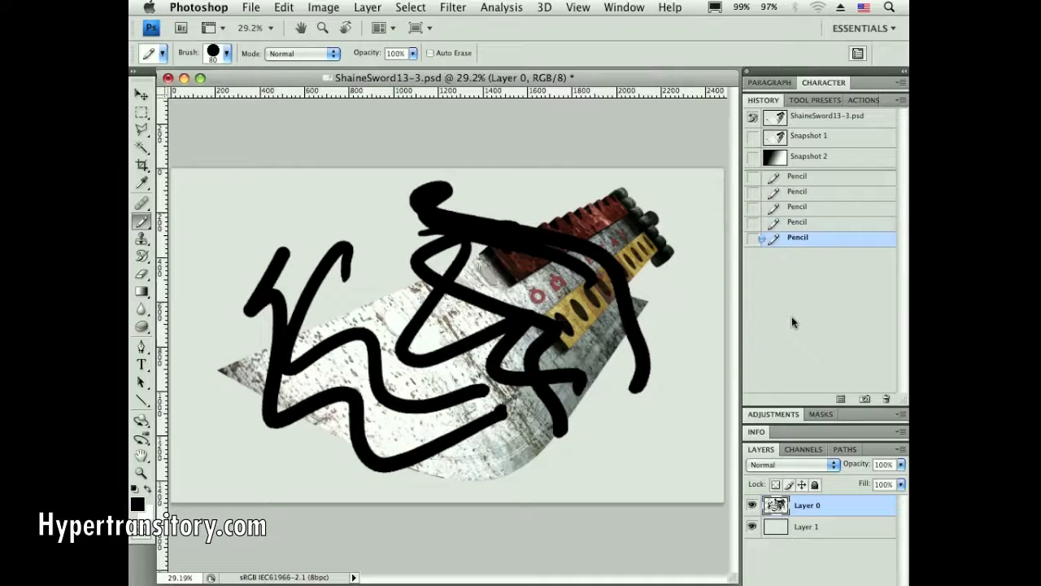
double_click(758, 99)
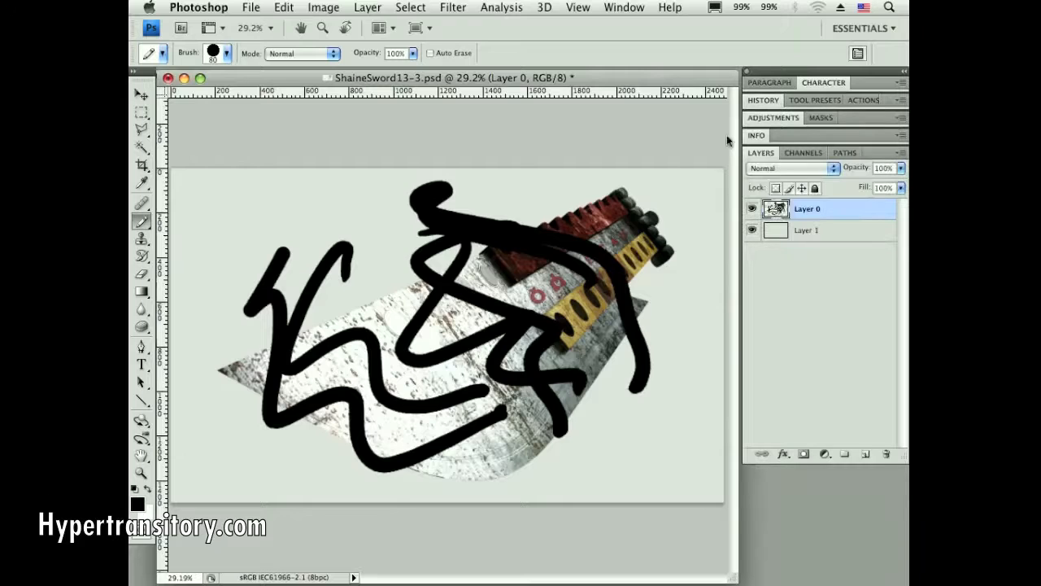